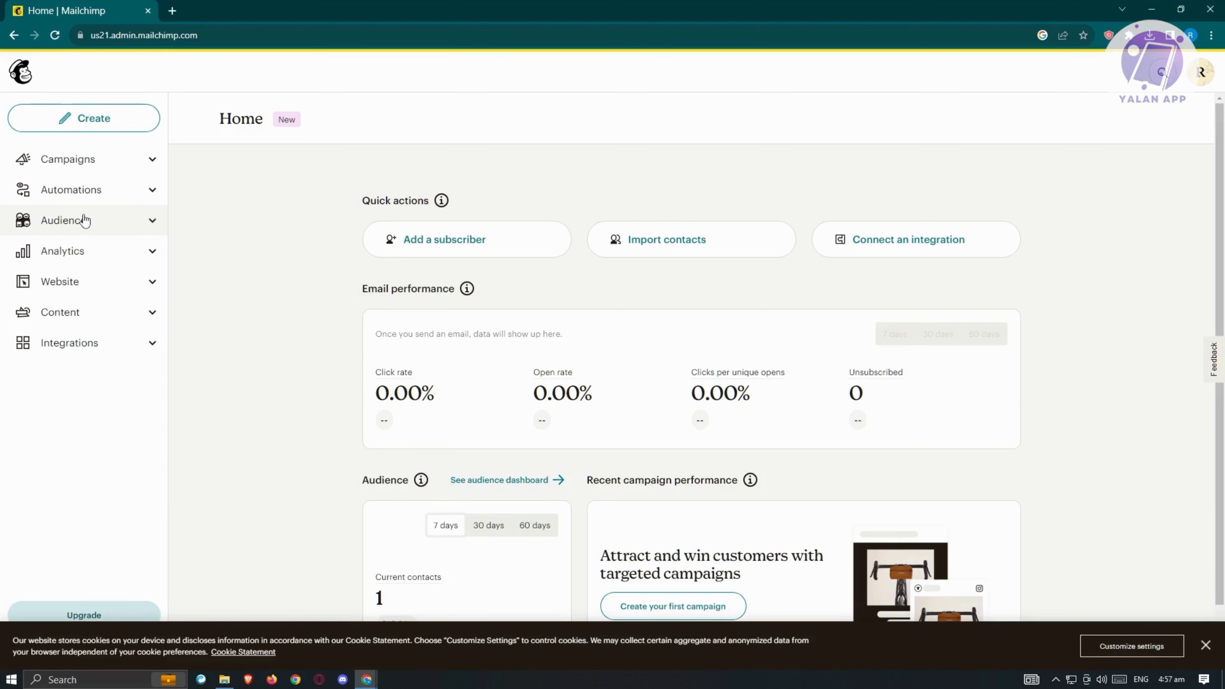
# Step: Open the audience dashboard and start adding contacts to the audience
pyautogui.click(86, 248)
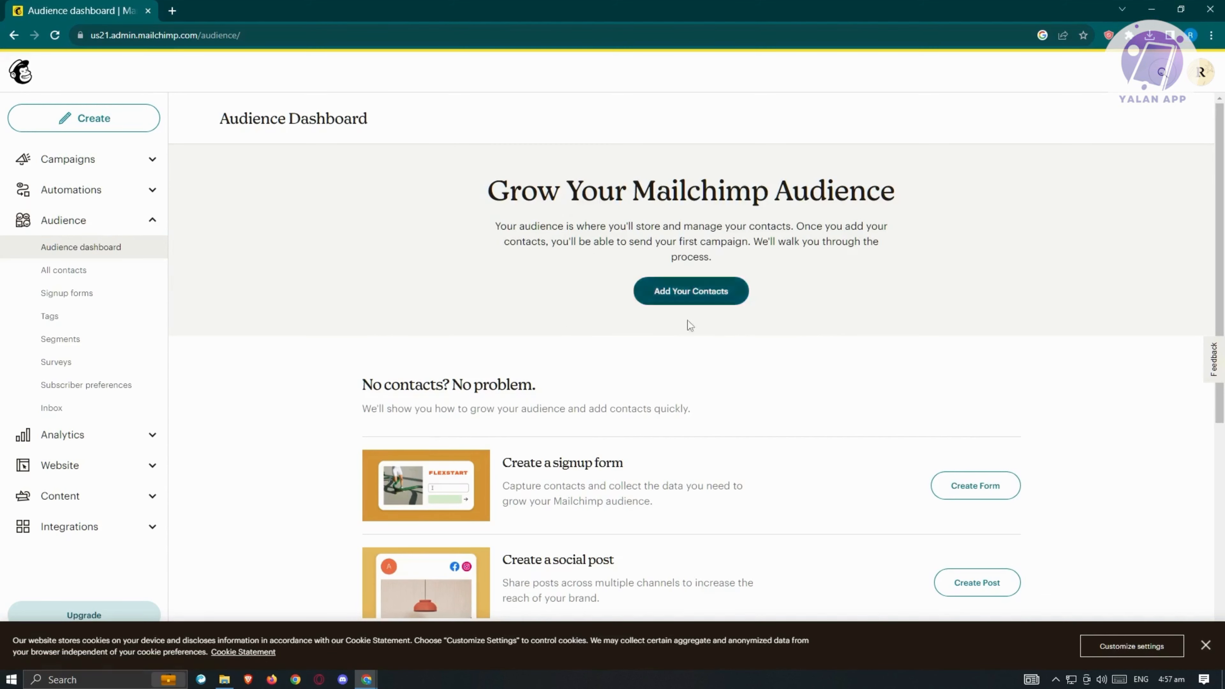
pyautogui.scroll(-3, 739, 368)
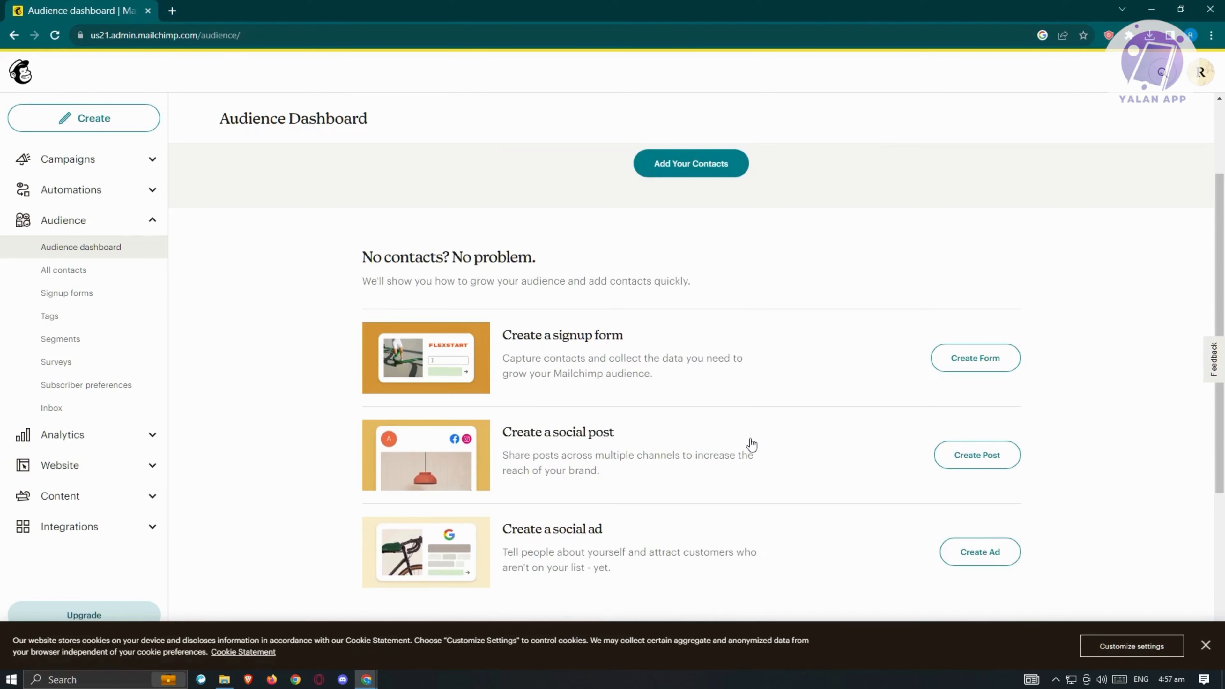
pyautogui.scroll(3, 751, 446)
pyautogui.click(713, 294)
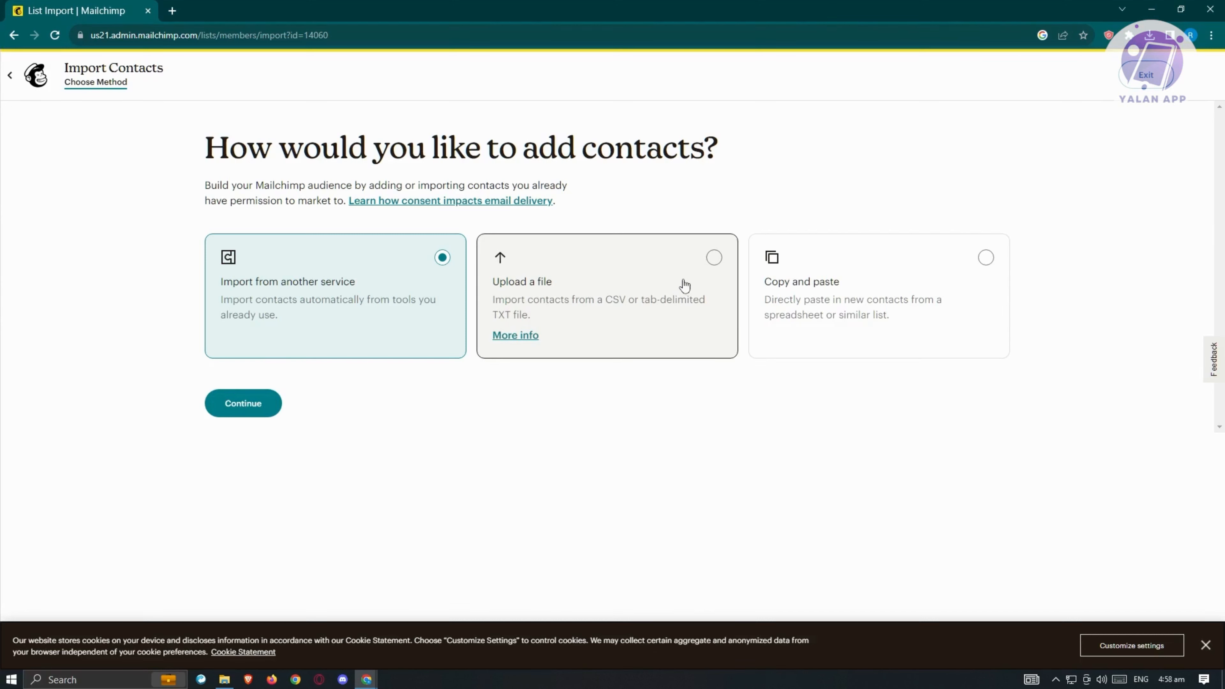
# Step: Choose uploading a file as the method for adding contacts and continue to the upload page
pyautogui.click(713, 258)
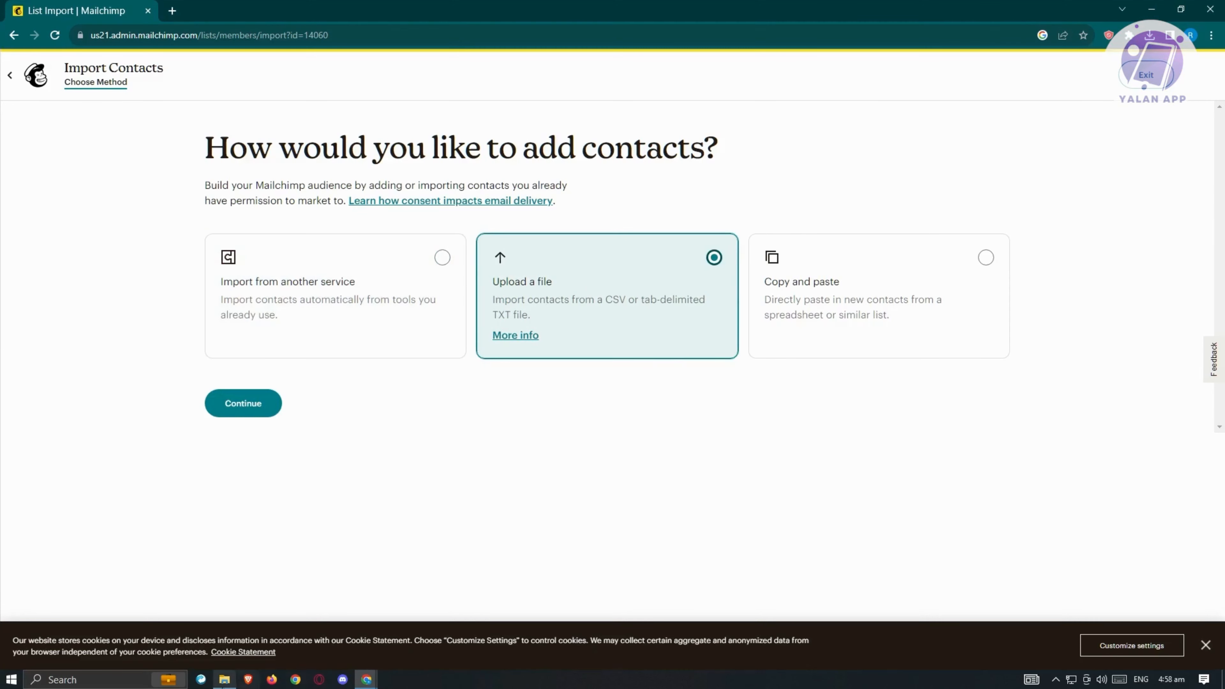
pyautogui.click(224, 678)
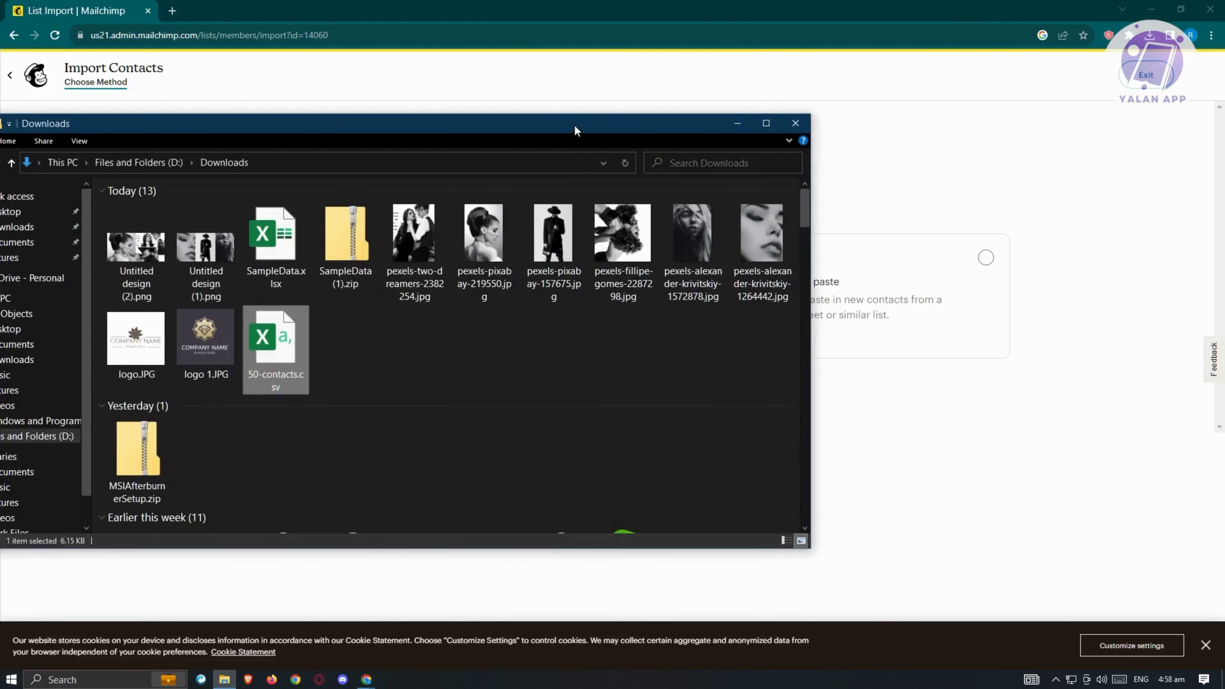
pyautogui.moveTo(574, 127); pyautogui.dragTo(720, 92)
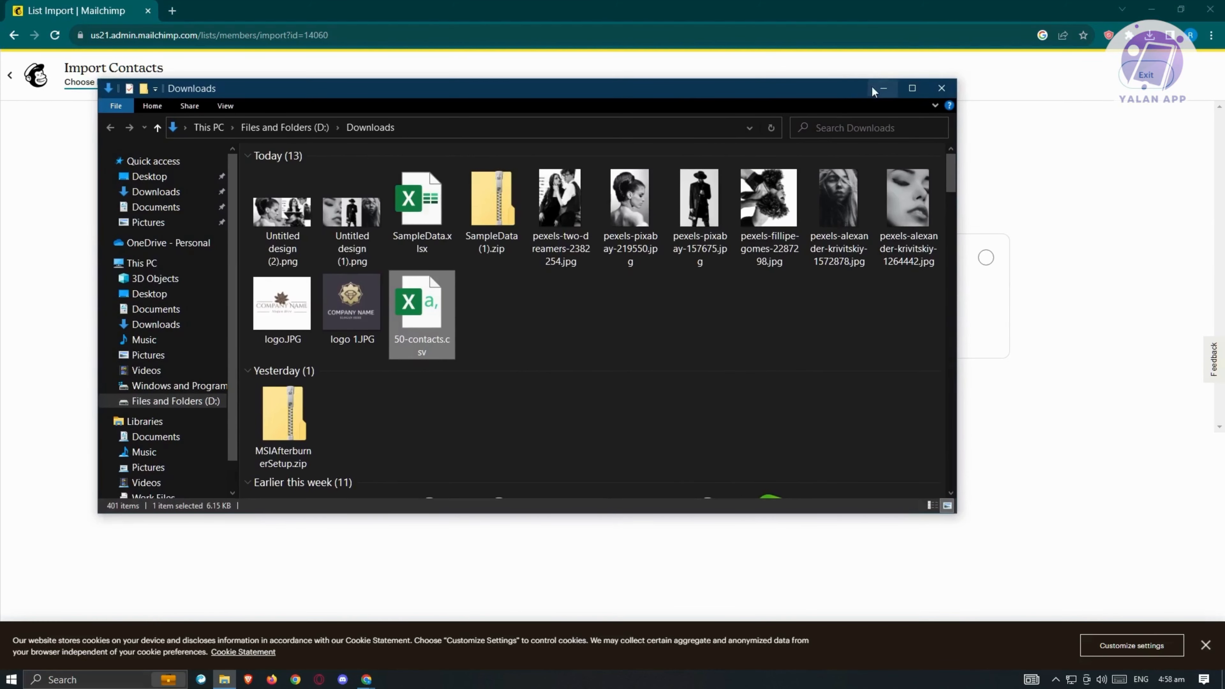
pyautogui.click(883, 88)
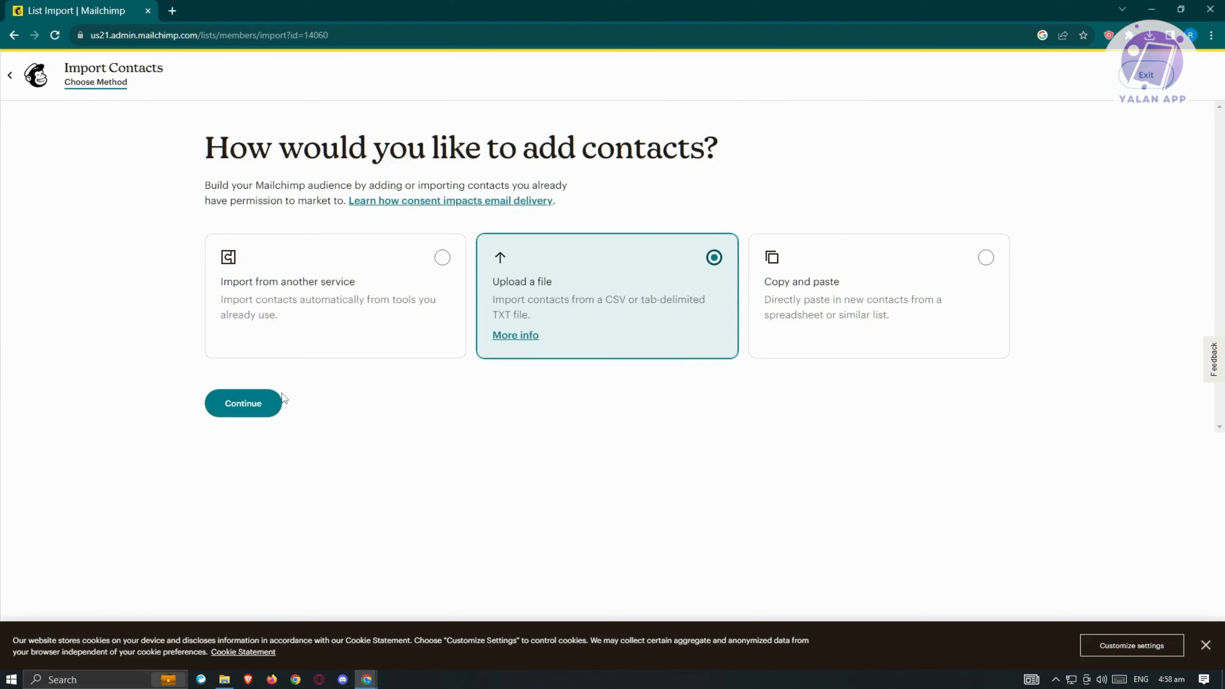
pyautogui.click(272, 408)
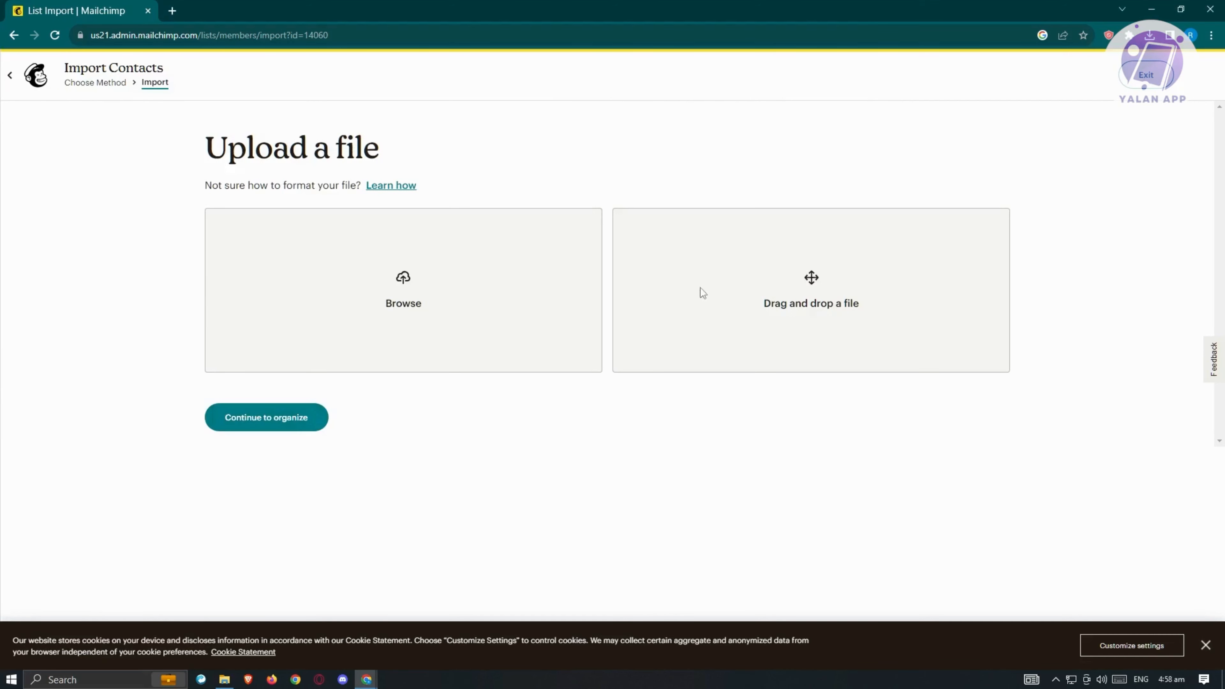
# Step: Upload 50-contacts.csv from the Downloads folder as the contact file and continue to organizing the contacts
pyautogui.click(224, 679)
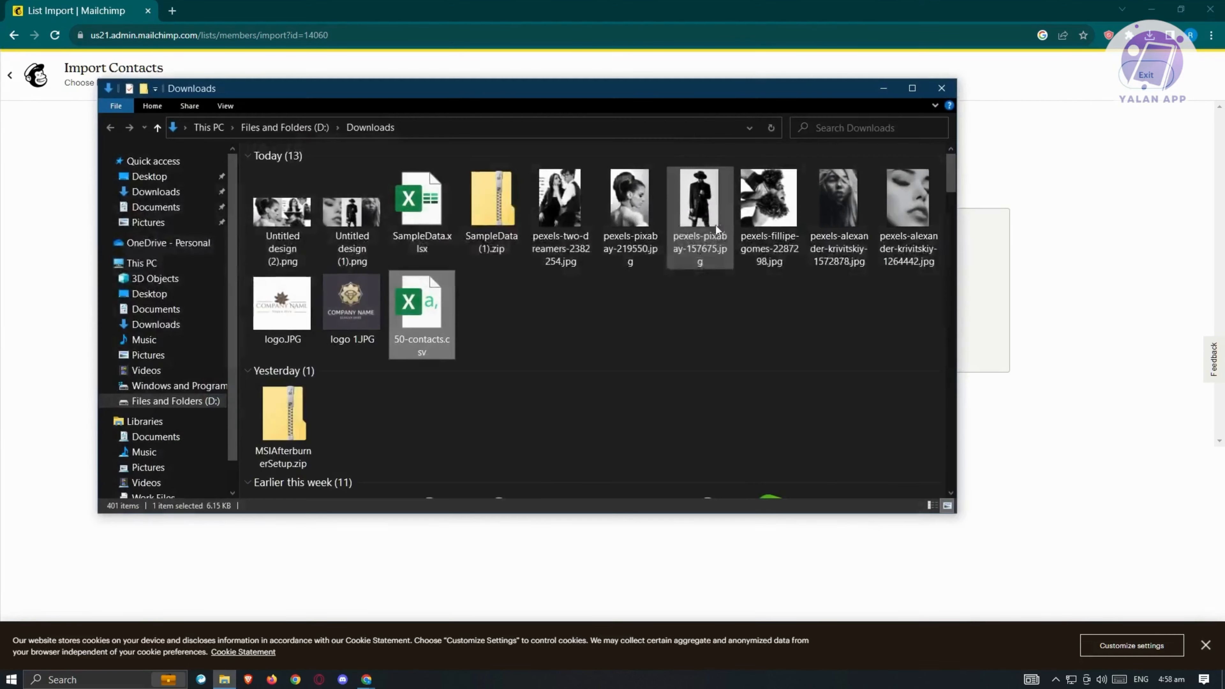
pyautogui.moveTo(726, 89); pyautogui.dragTo(556, 87)
pyautogui.moveTo(253, 309); pyautogui.dragTo(868, 285)
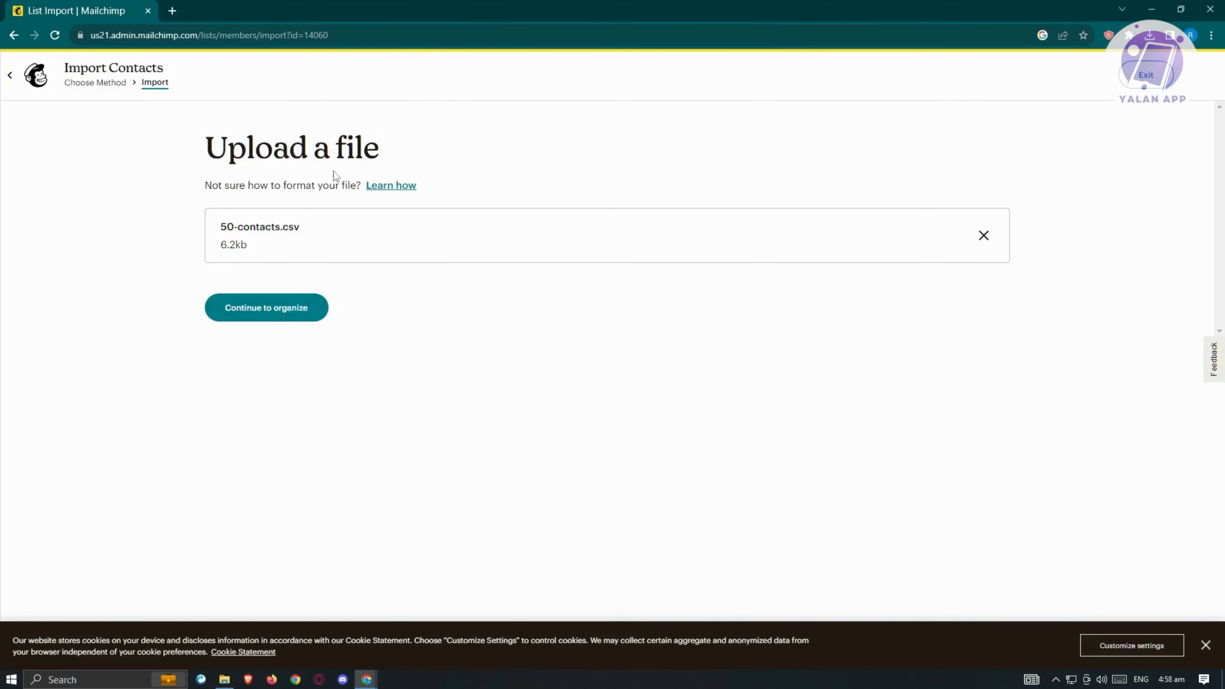
pyautogui.click(266, 314)
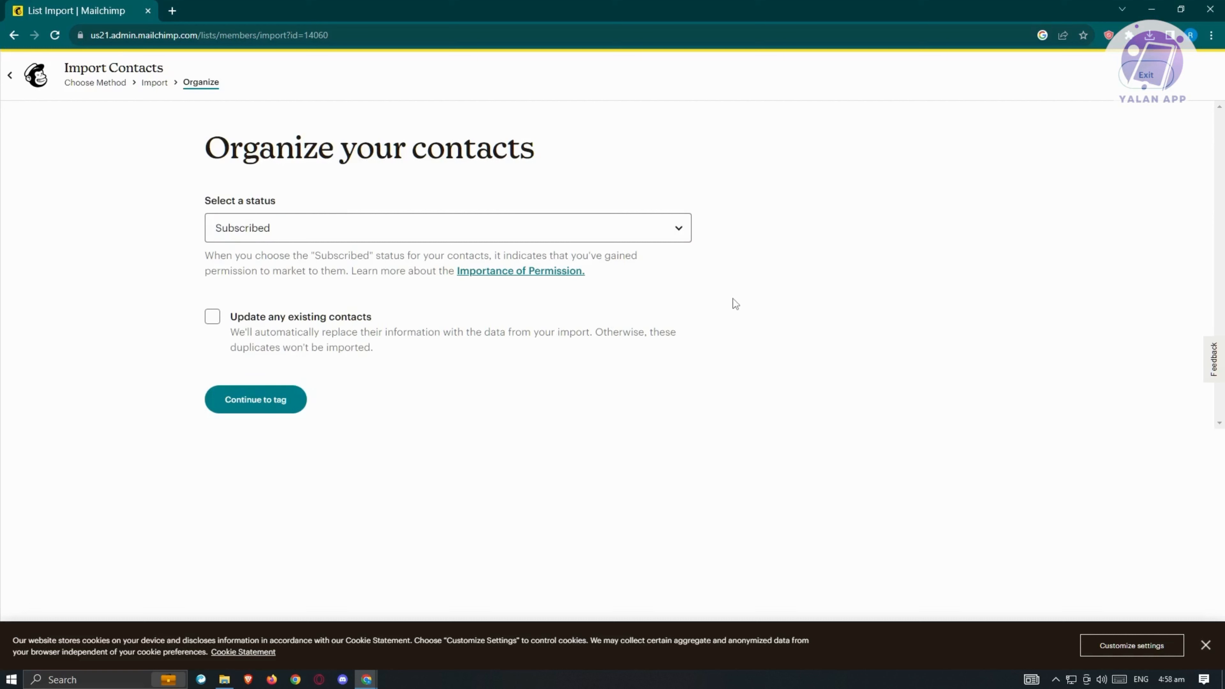
# Step: Set the status of the imported contacts to Non-Subscribed and continue to tagging
pyautogui.click(681, 226)
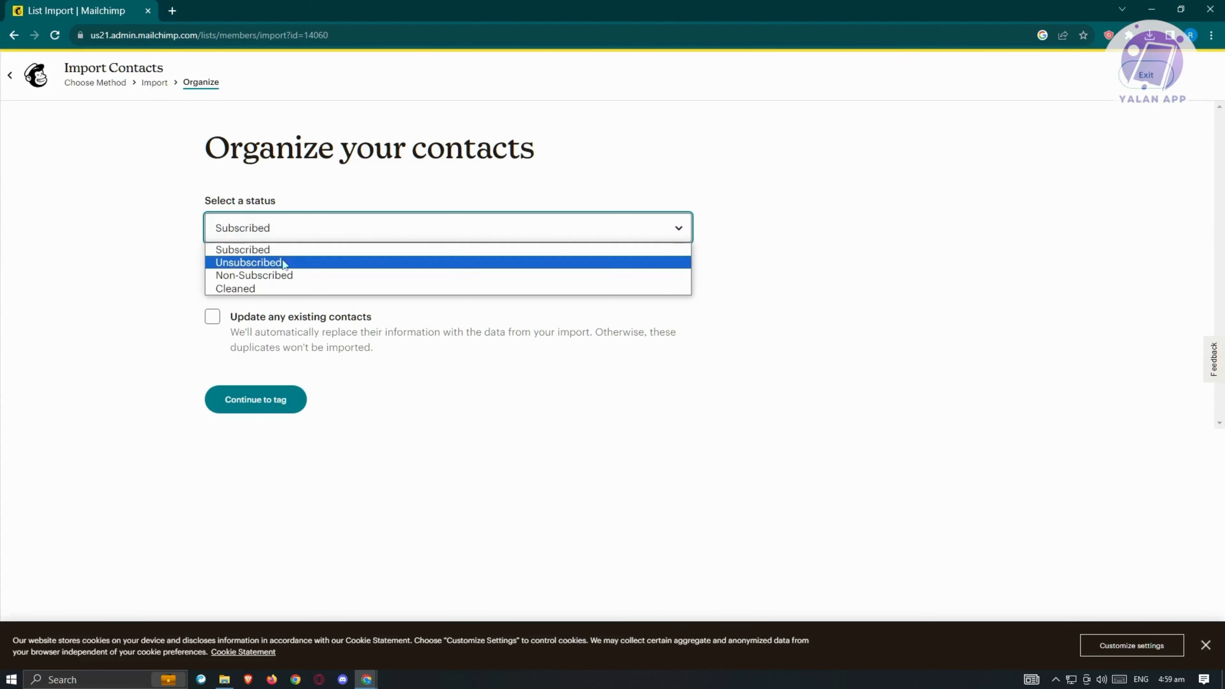
pyautogui.click(296, 275)
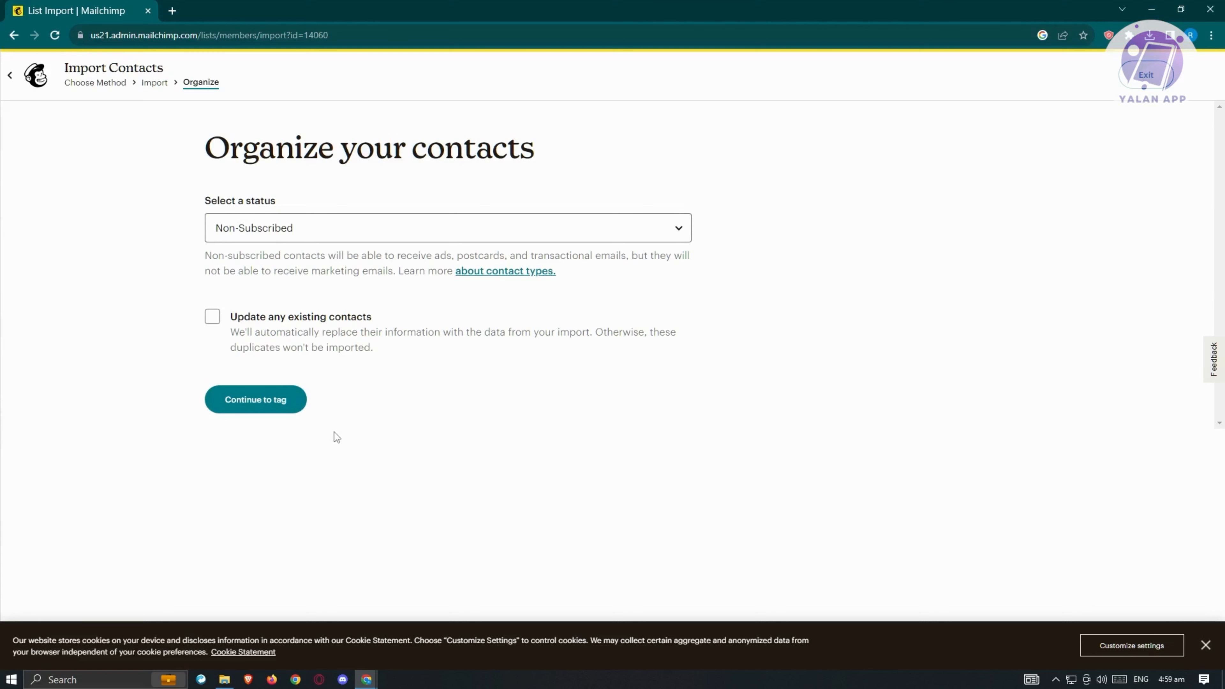
pyautogui.click(260, 407)
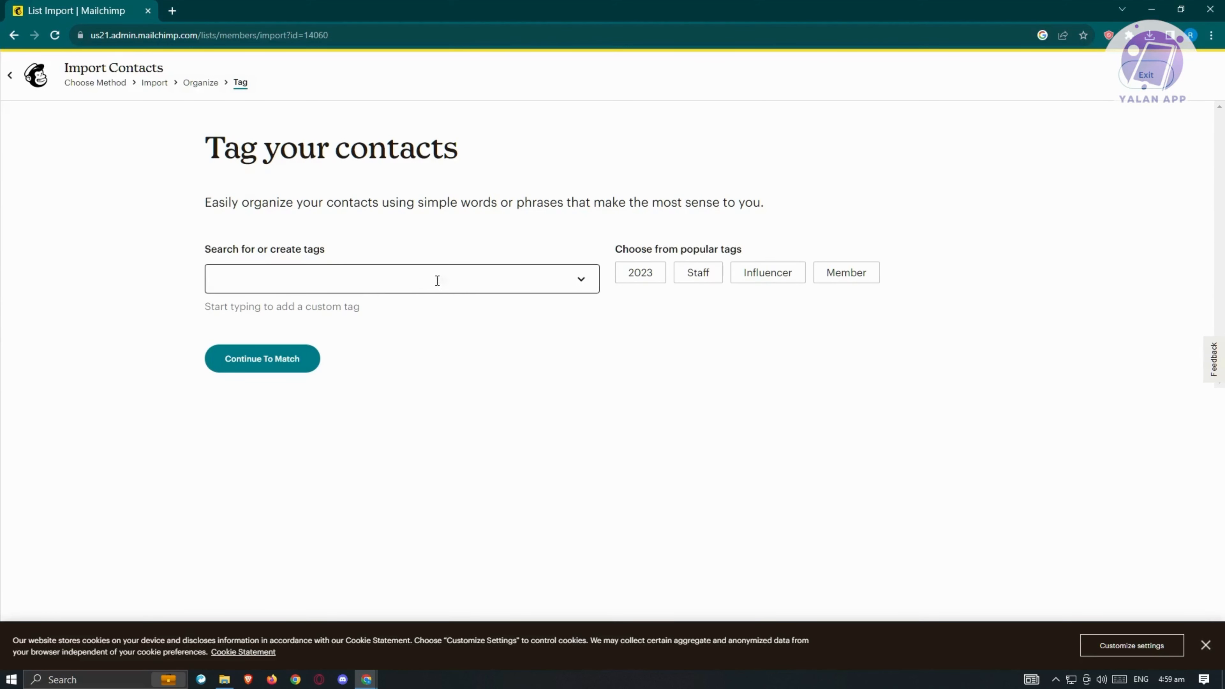
# Step: Tag the imported contacts as Customer and continue to matching the columns
pyautogui.click(501, 280)
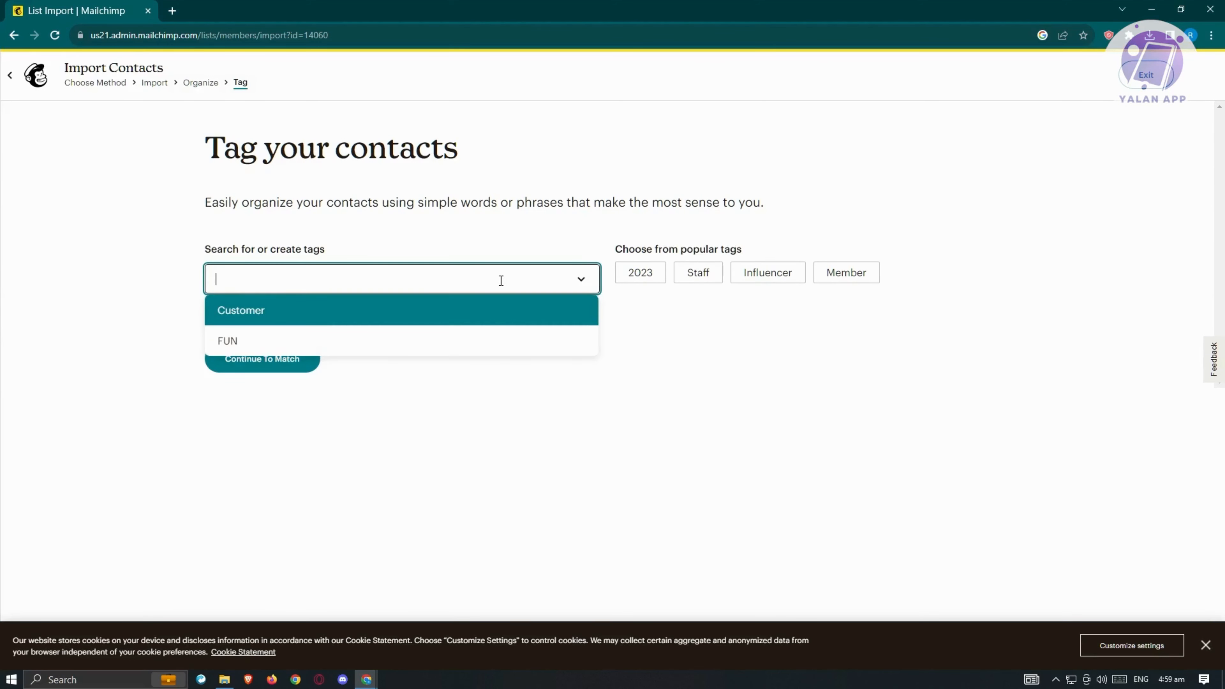
pyautogui.click(295, 313)
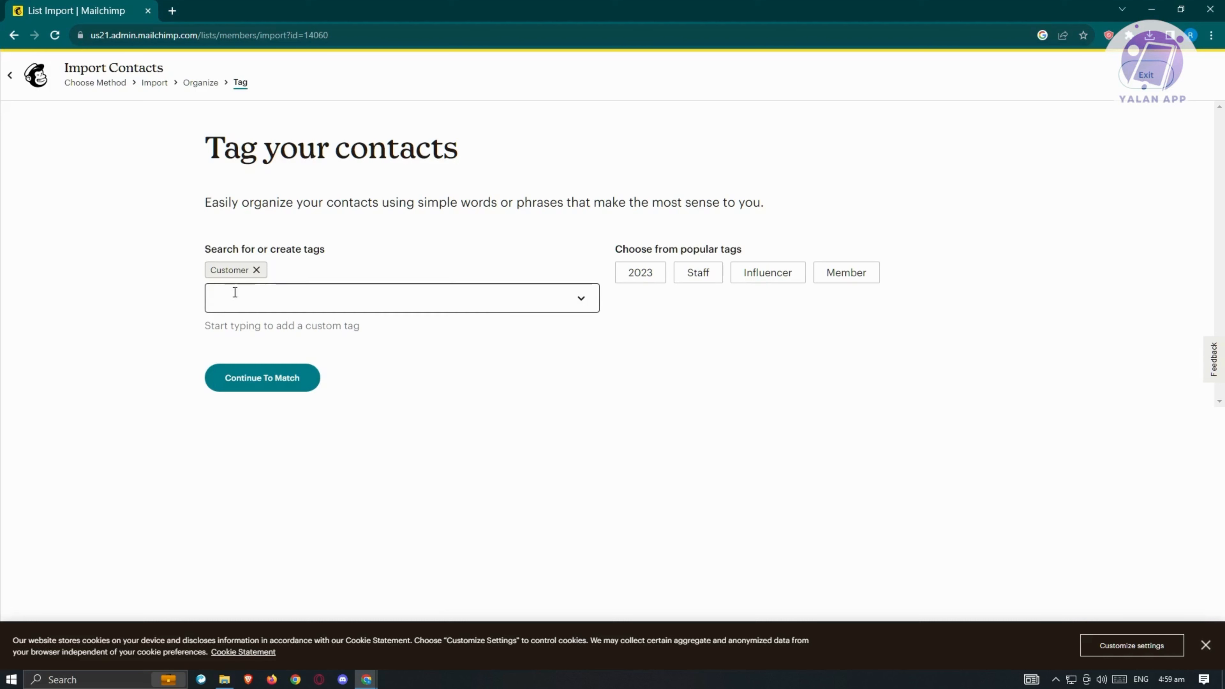
pyautogui.click(267, 381)
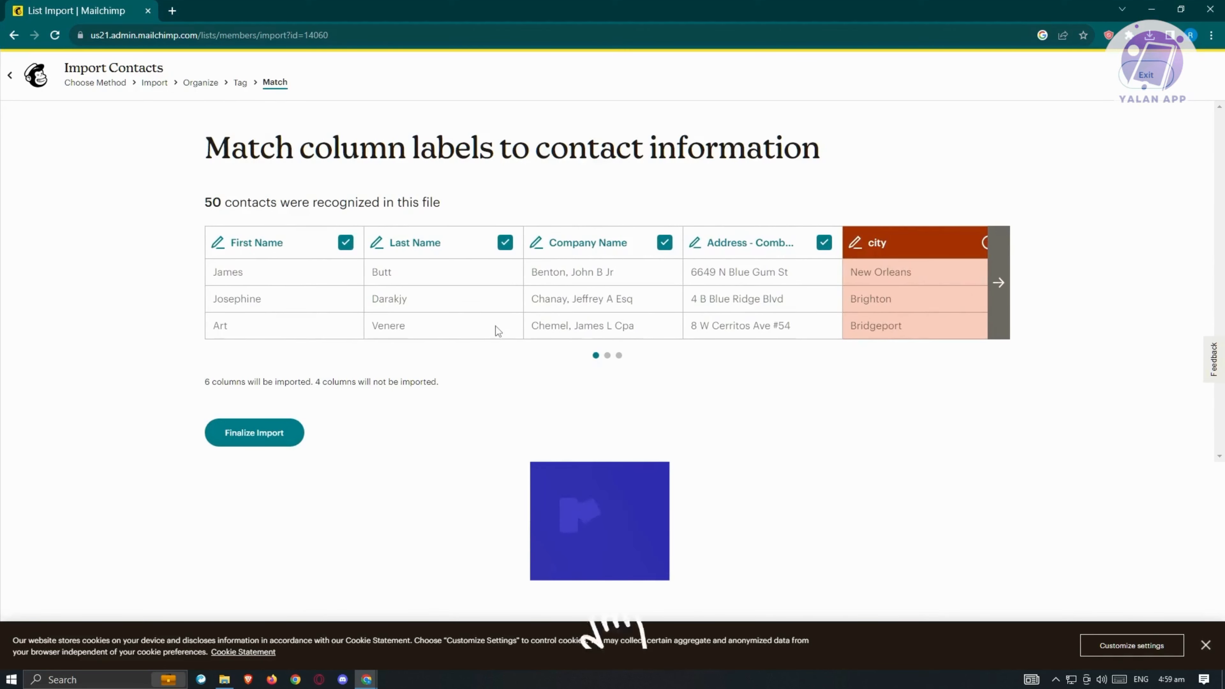
# Step: Review the flagged columns and choose to create a new field for the unmatched city column
pyautogui.click(998, 289)
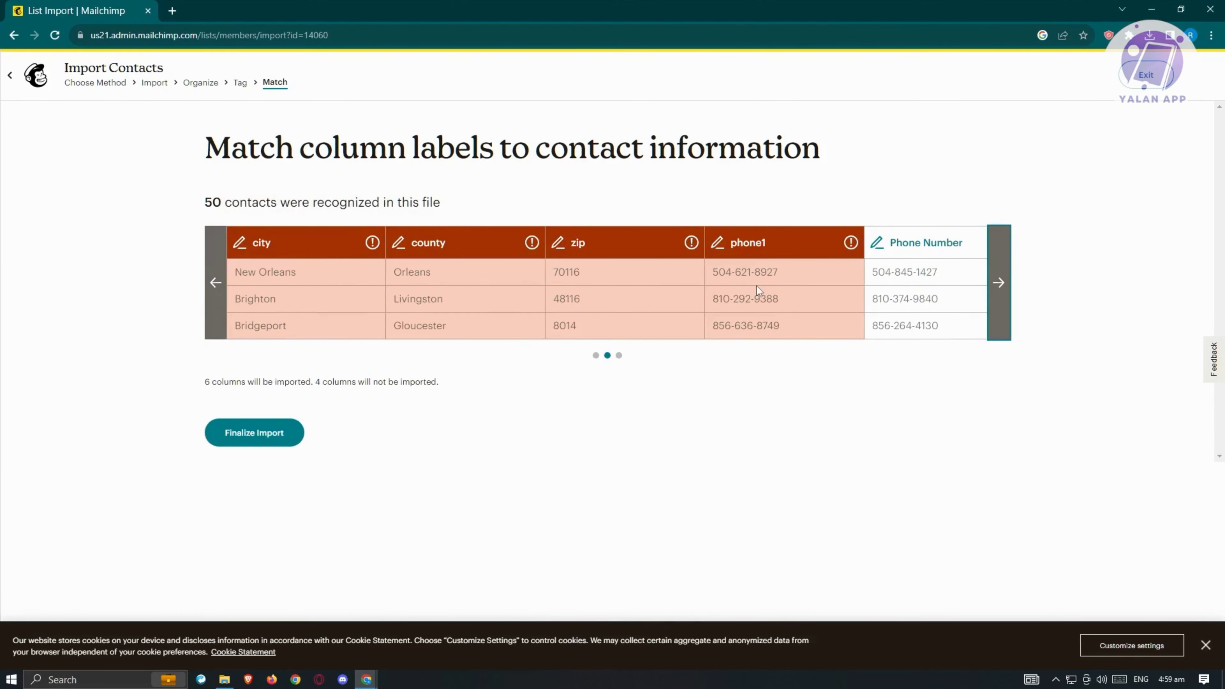
pyautogui.click(213, 285)
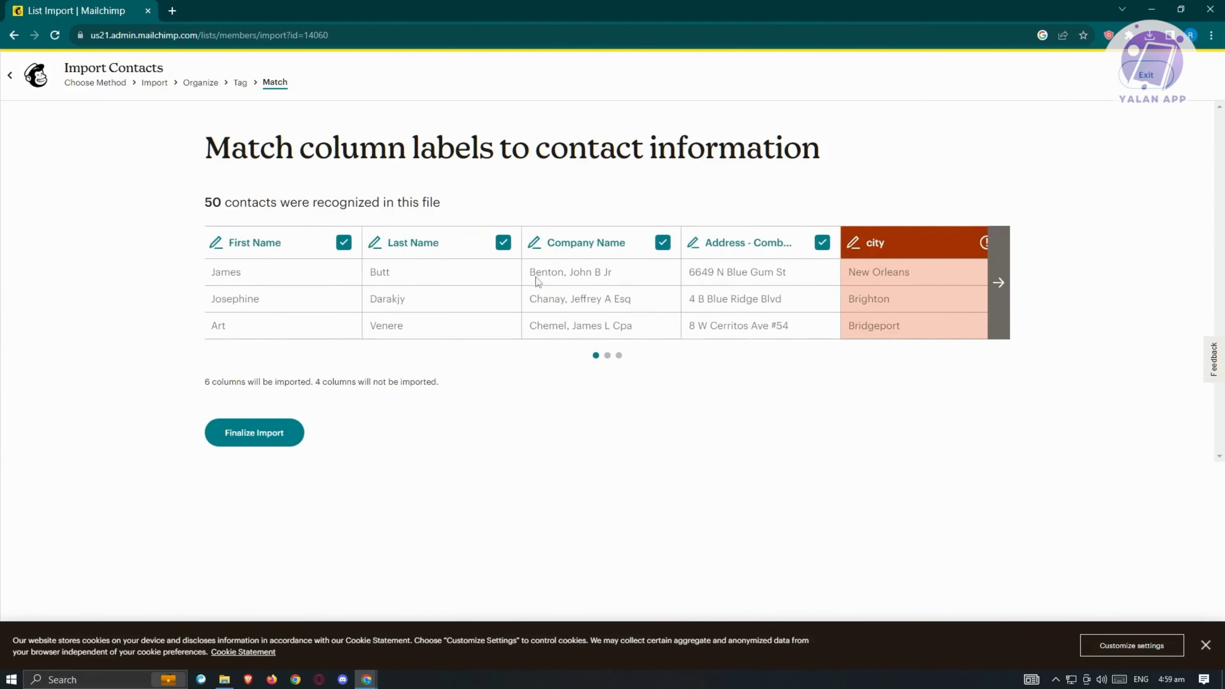
pyautogui.click(996, 293)
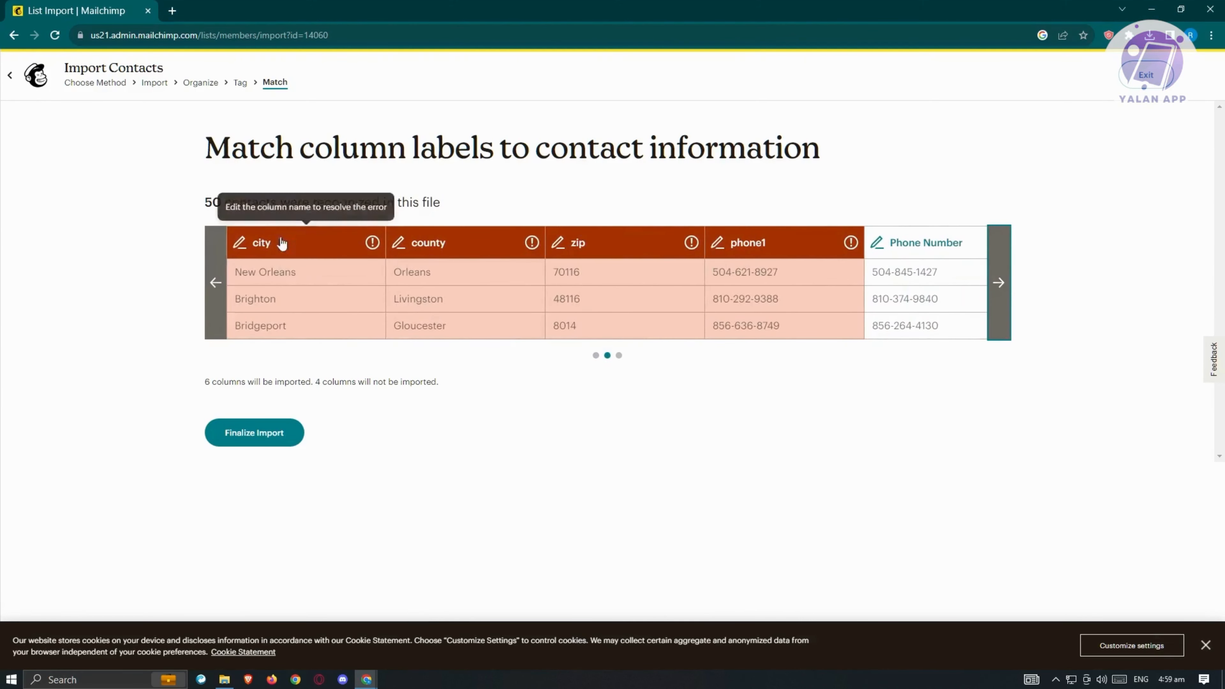
pyautogui.click(216, 283)
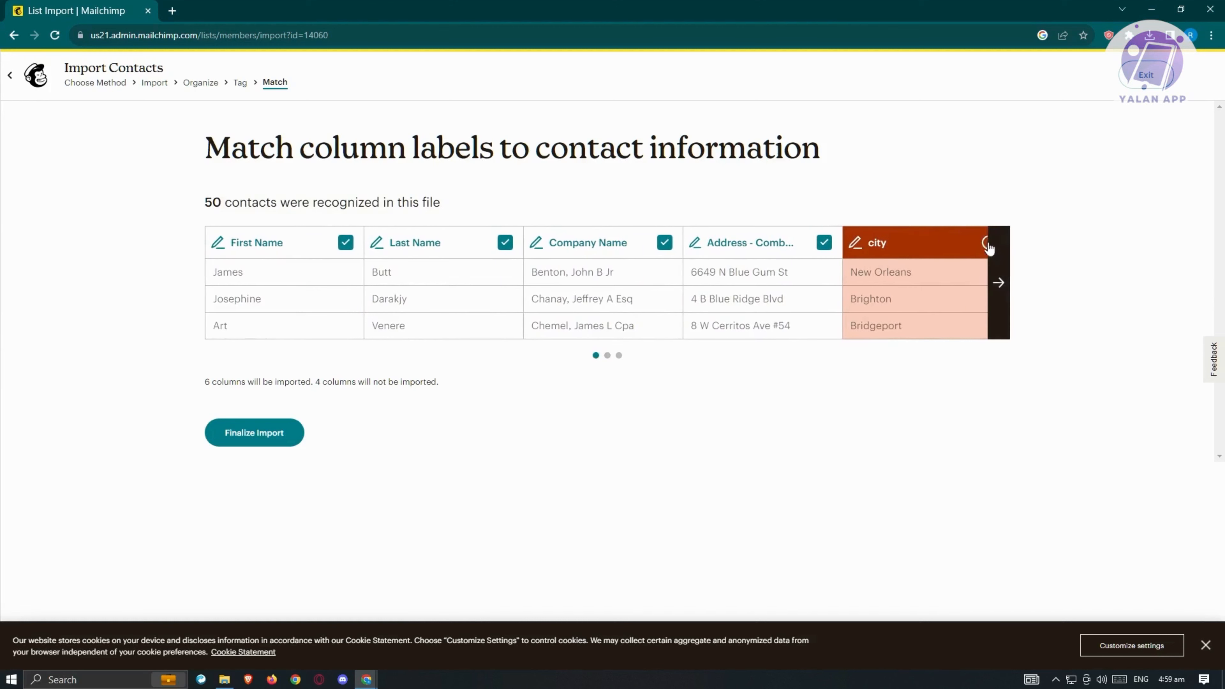
pyautogui.moveTo(986, 245)
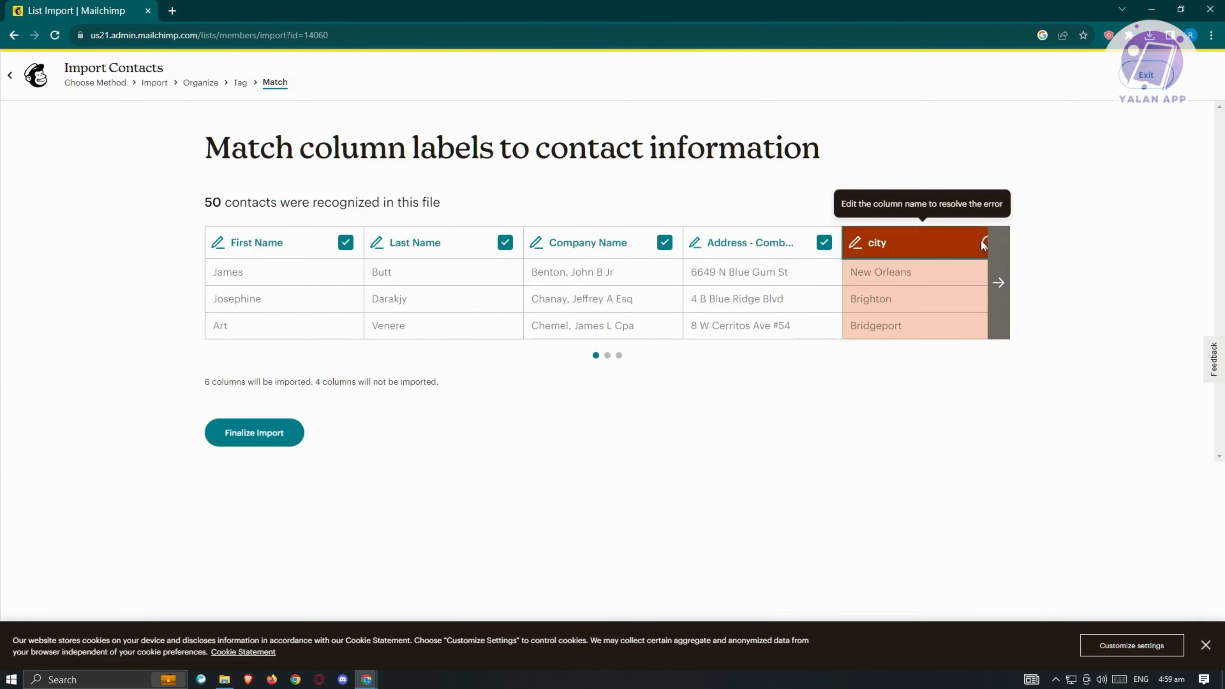
pyautogui.click(983, 243)
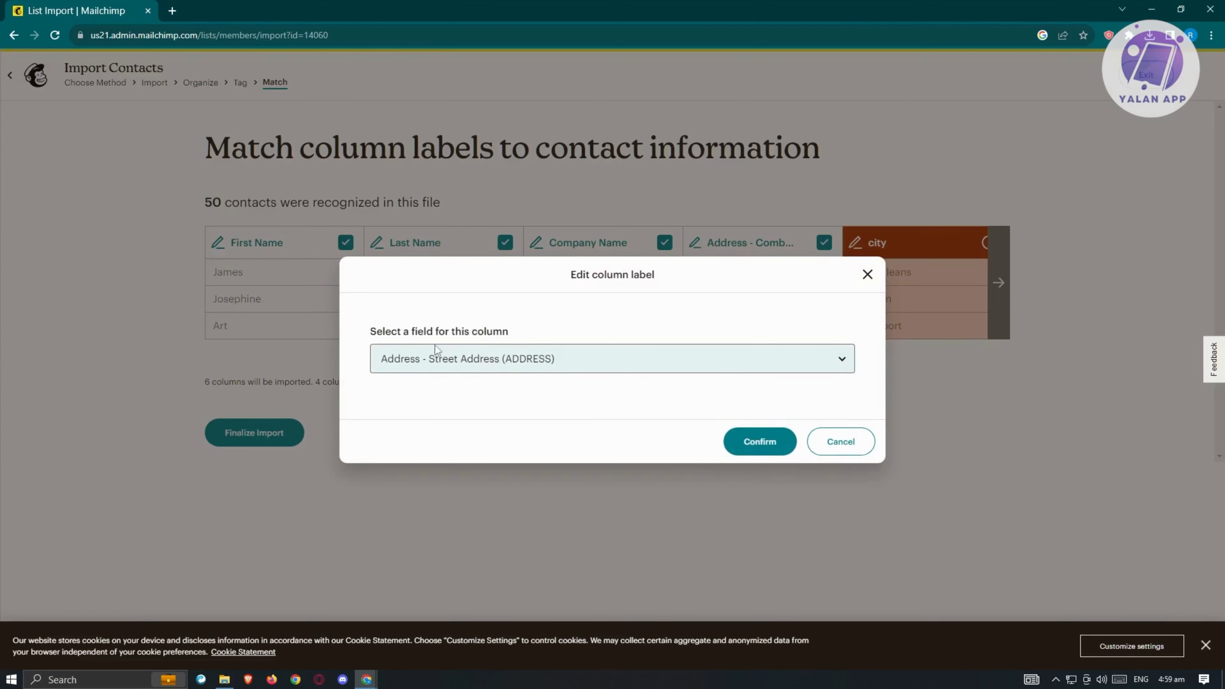
pyautogui.click(525, 360)
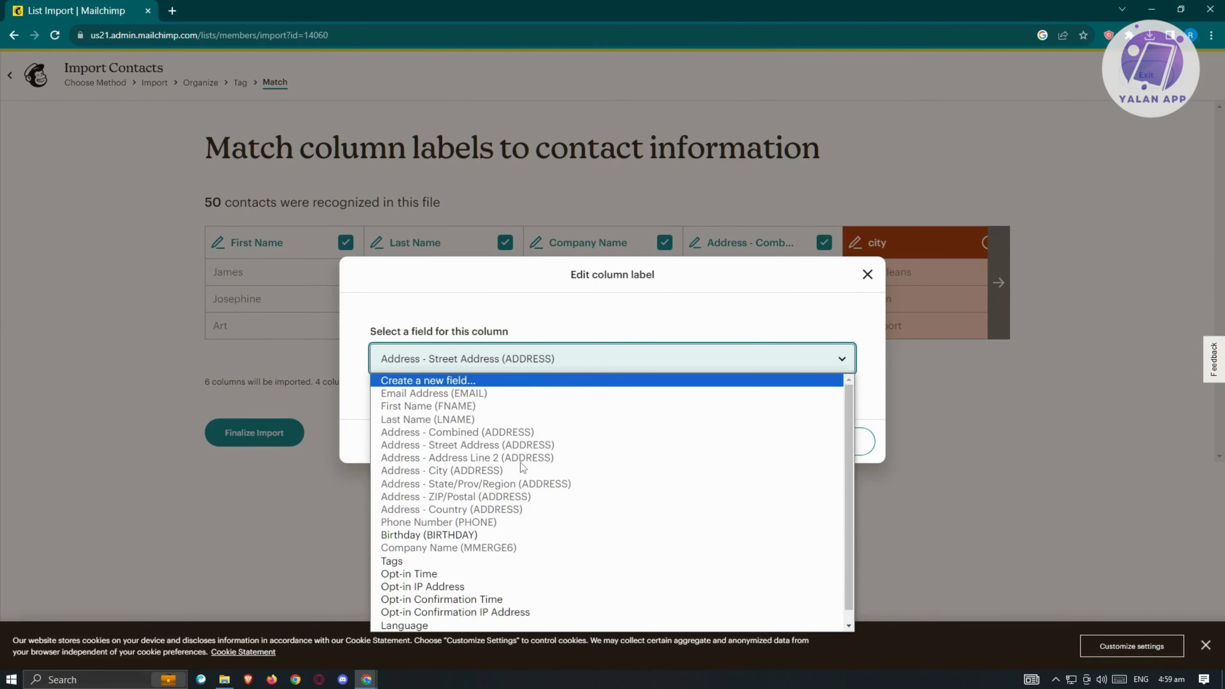
pyautogui.scroll(-1, 523, 475)
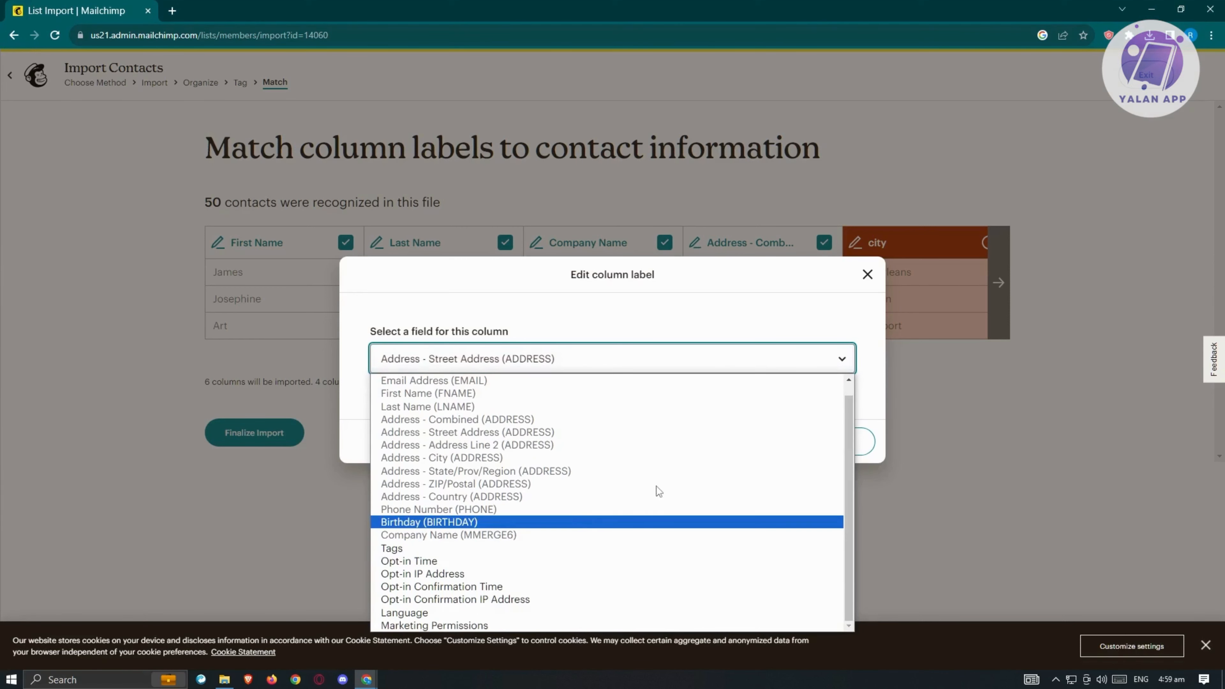
pyautogui.scroll(1, 487, 502)
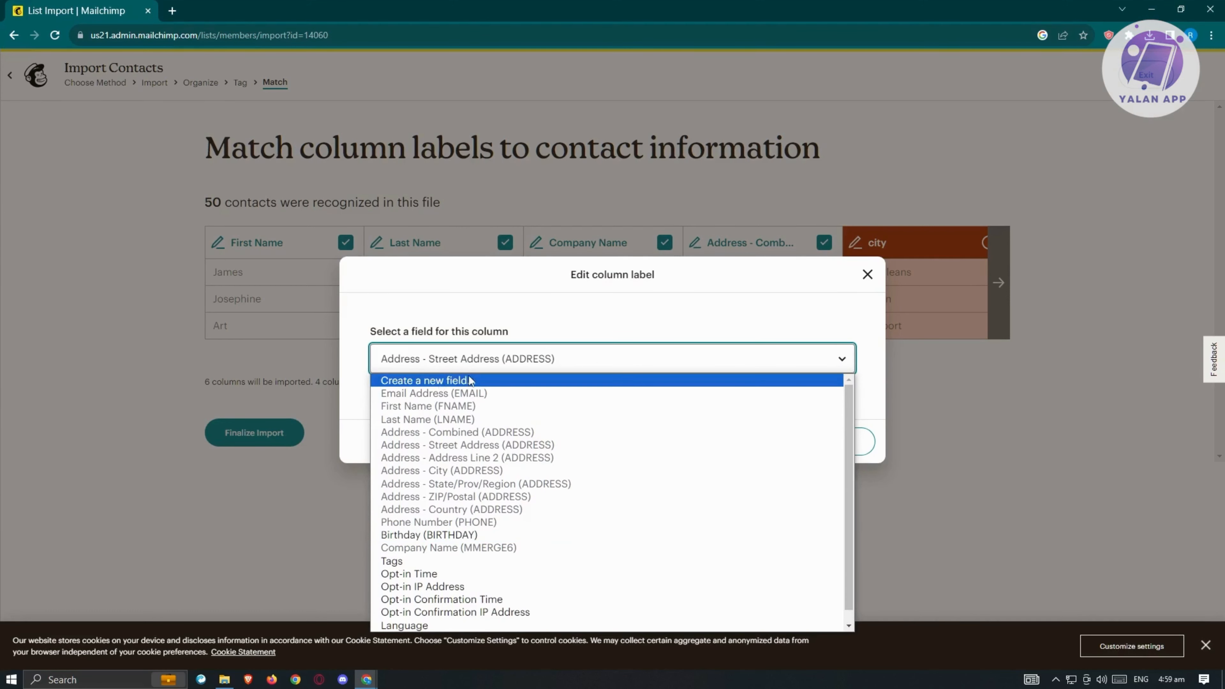
pyautogui.click(440, 382)
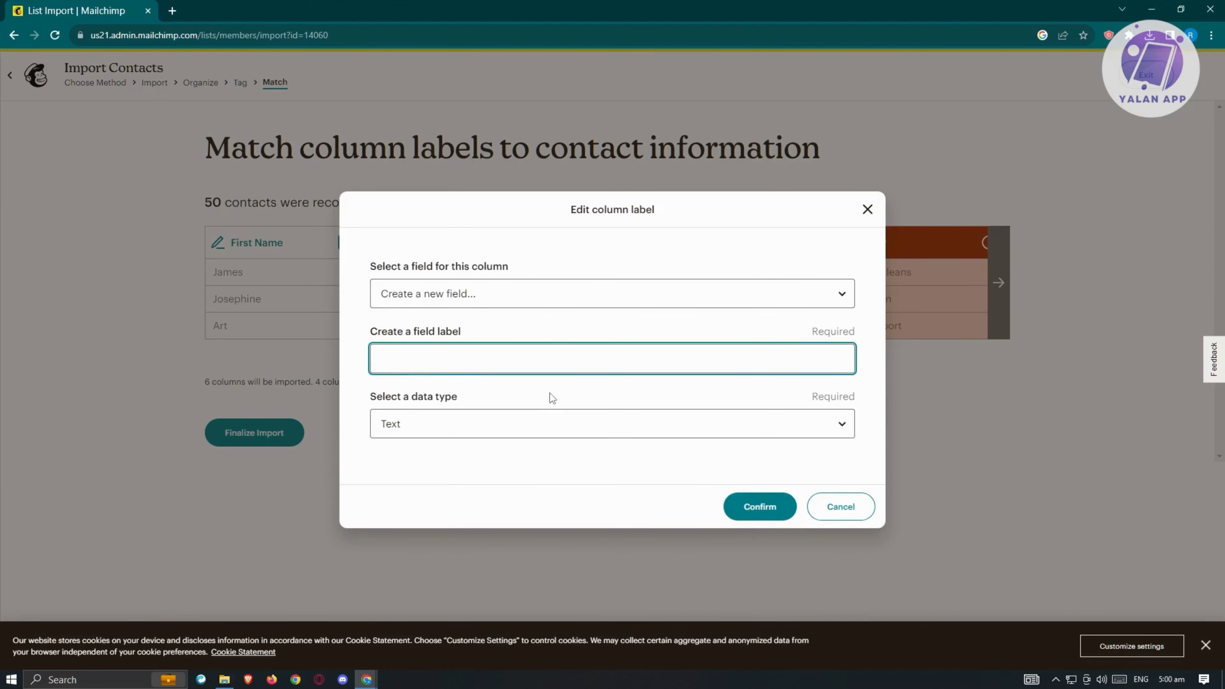
# Step: Label the new field City, with data type Text, and apply it to the city column
pyautogui.write('ClTY')
pyautogui.press('BackSpace')
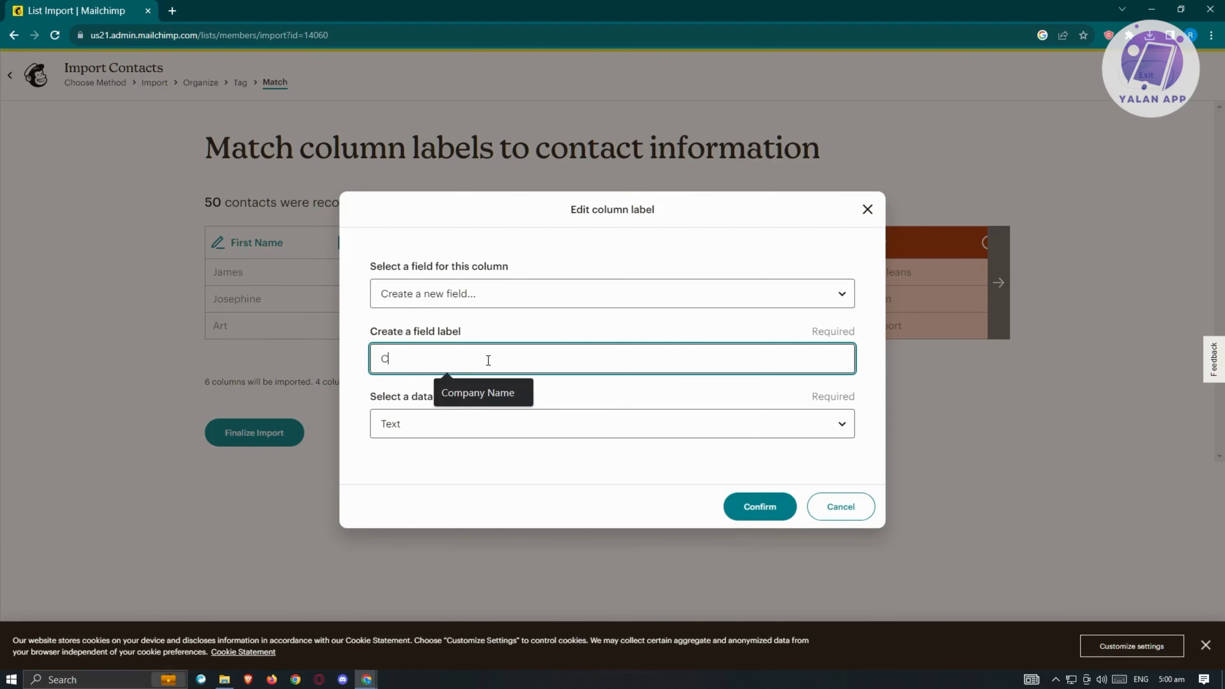
pyautogui.write('ity')
pyautogui.hotkey('ctrl', 'a')
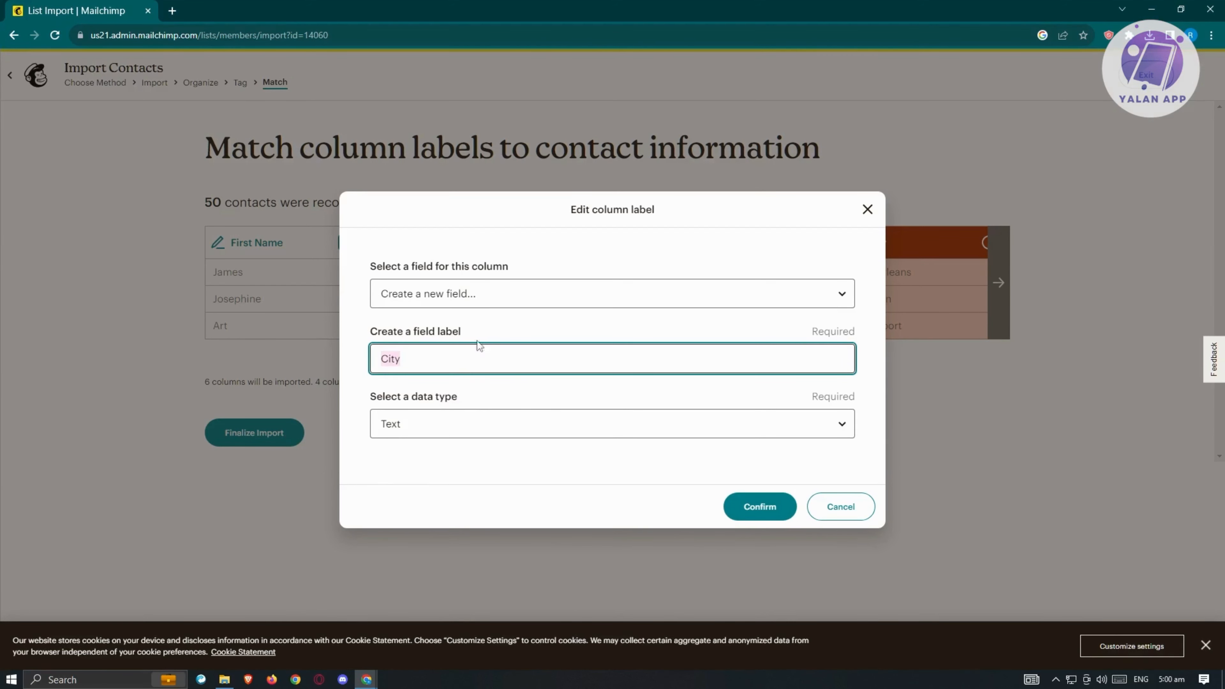
pyautogui.click(560, 294)
pyautogui.click(560, 294)
pyautogui.click(445, 426)
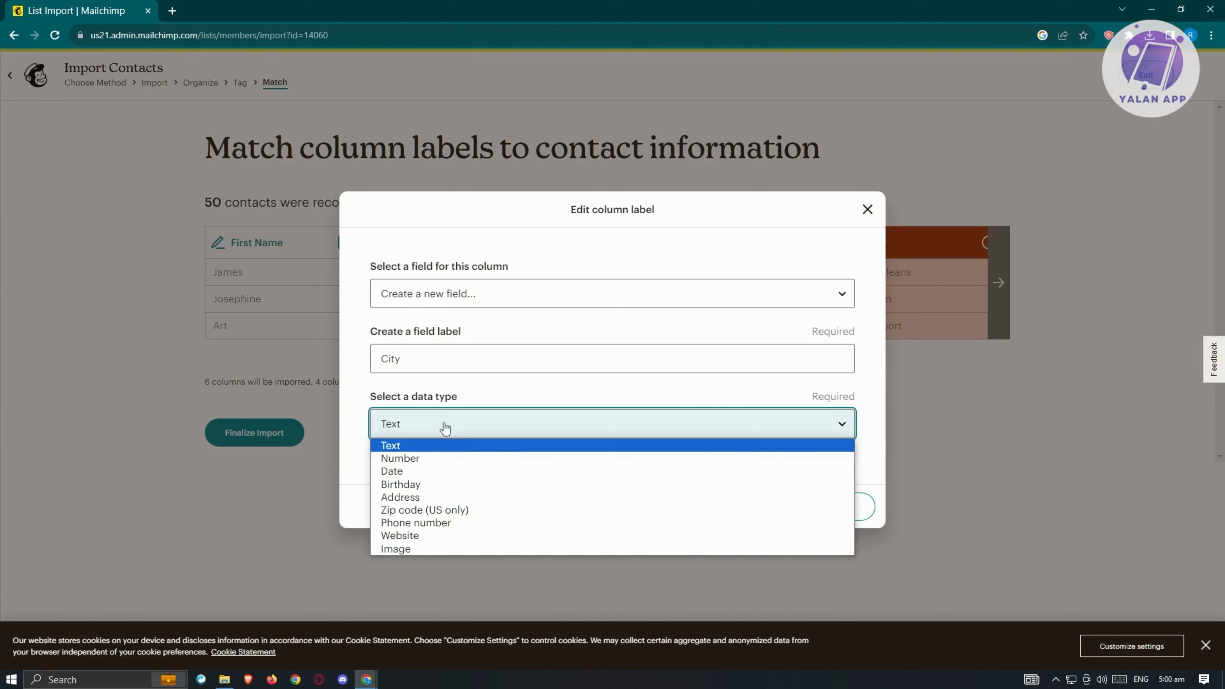
pyautogui.click(399, 446)
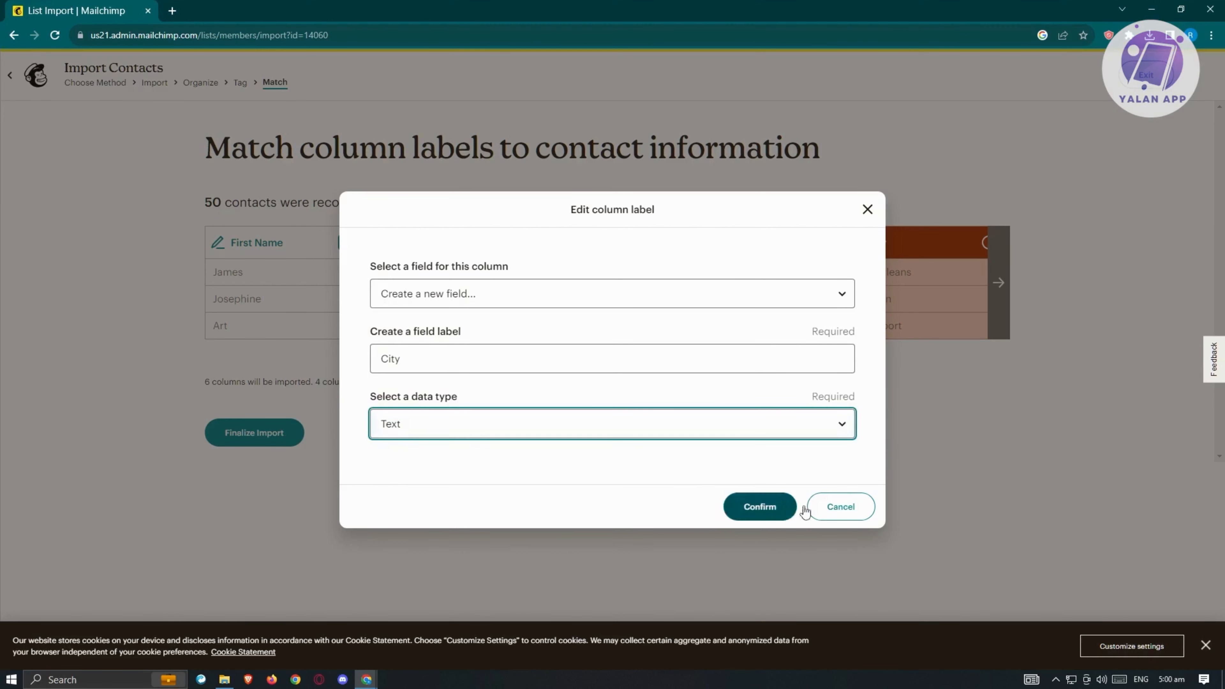
pyautogui.click(752, 506)
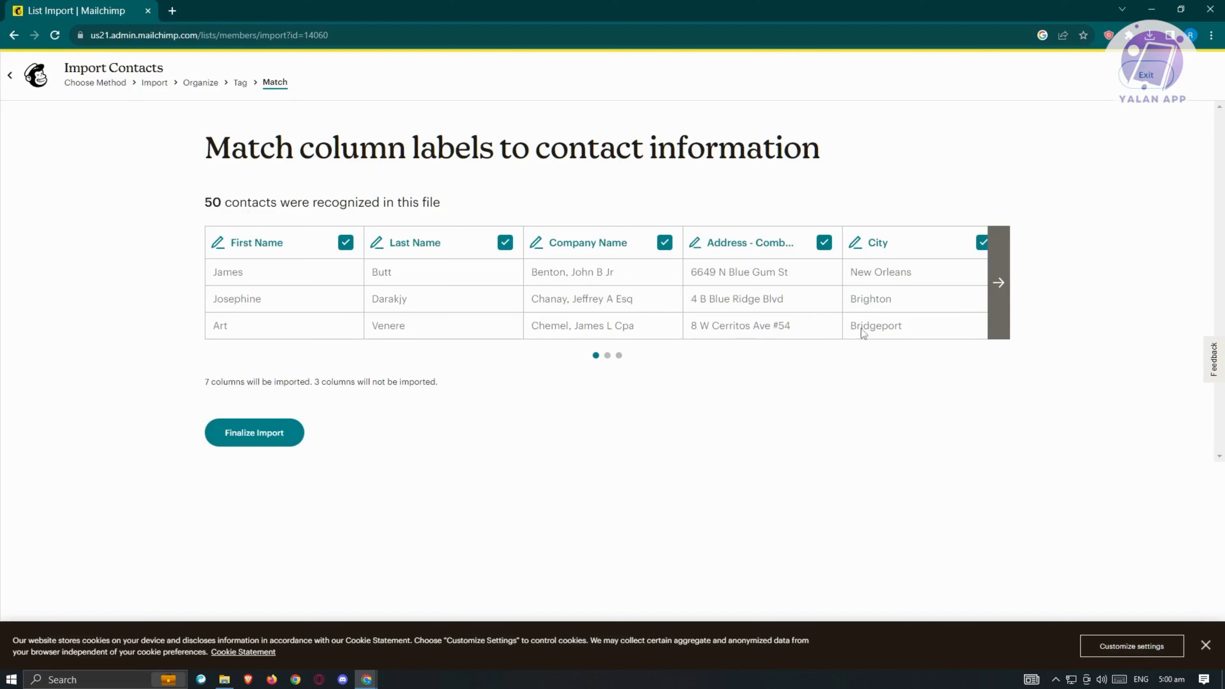
# Step: Create a new field labelled Country, with data type Text, for the unmatched county column
pyautogui.click(999, 290)
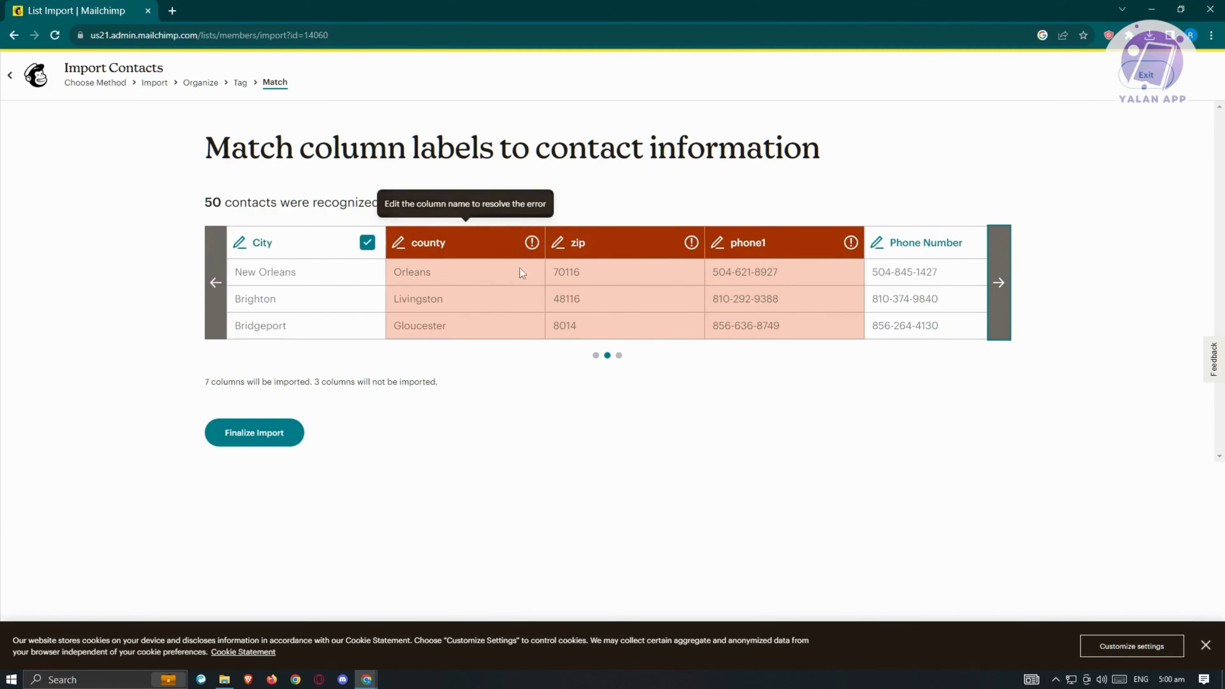
pyautogui.click(533, 243)
pyautogui.click(743, 357)
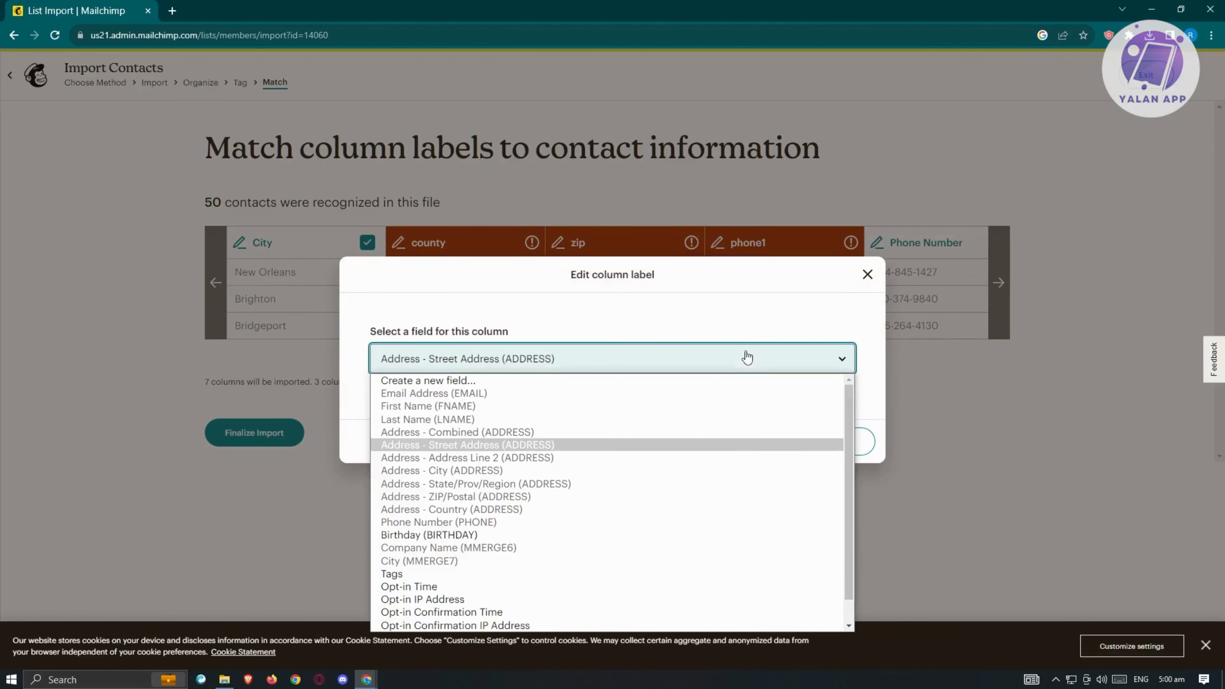
pyautogui.click(430, 382)
pyautogui.click(512, 350)
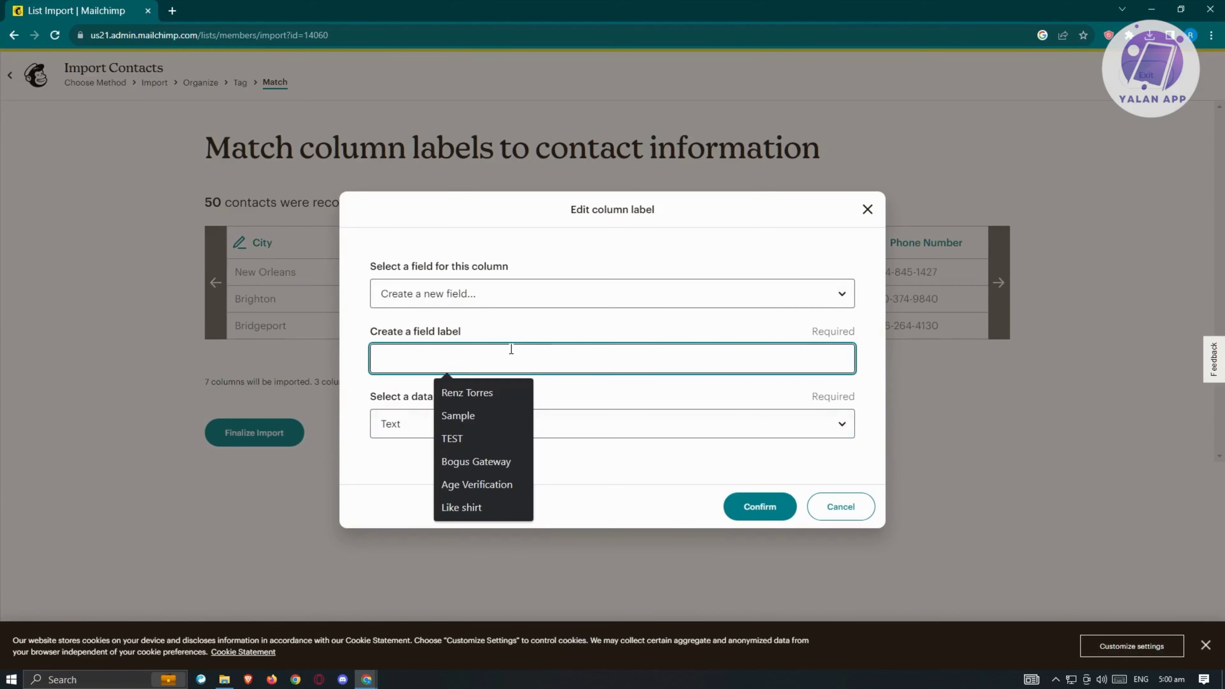
pyautogui.write('Ci')
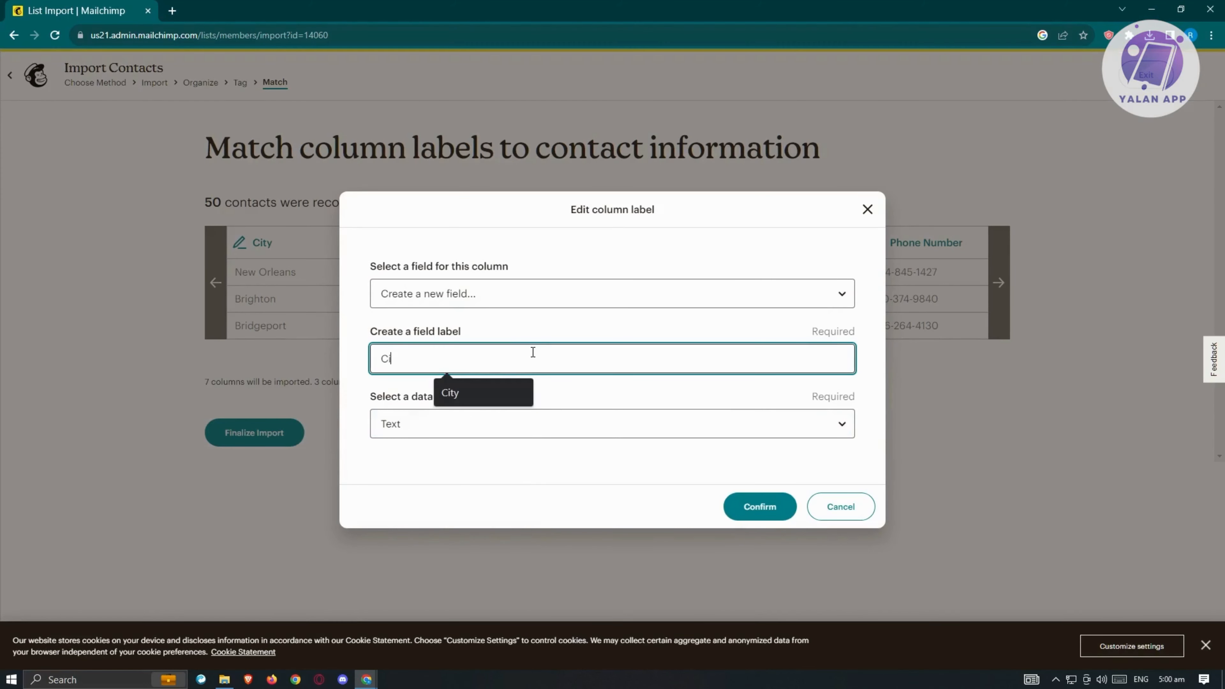
pyautogui.press('BackSpace')
pyautogui.write('ountry')
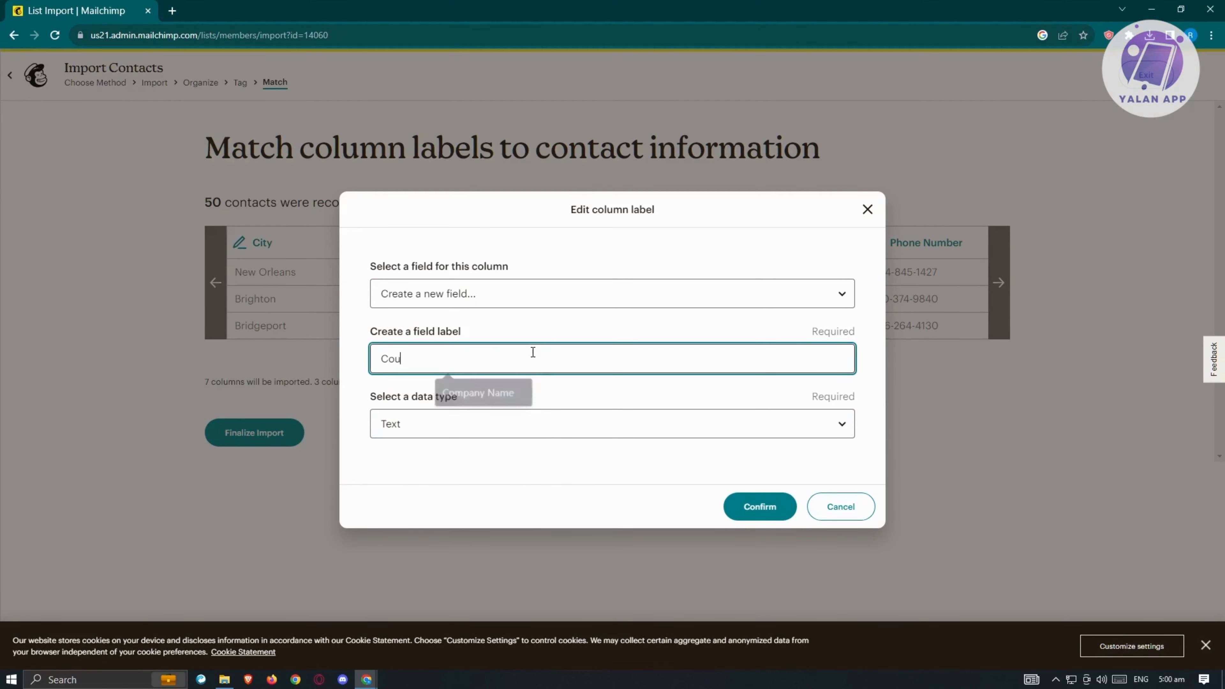
pyautogui.click(743, 510)
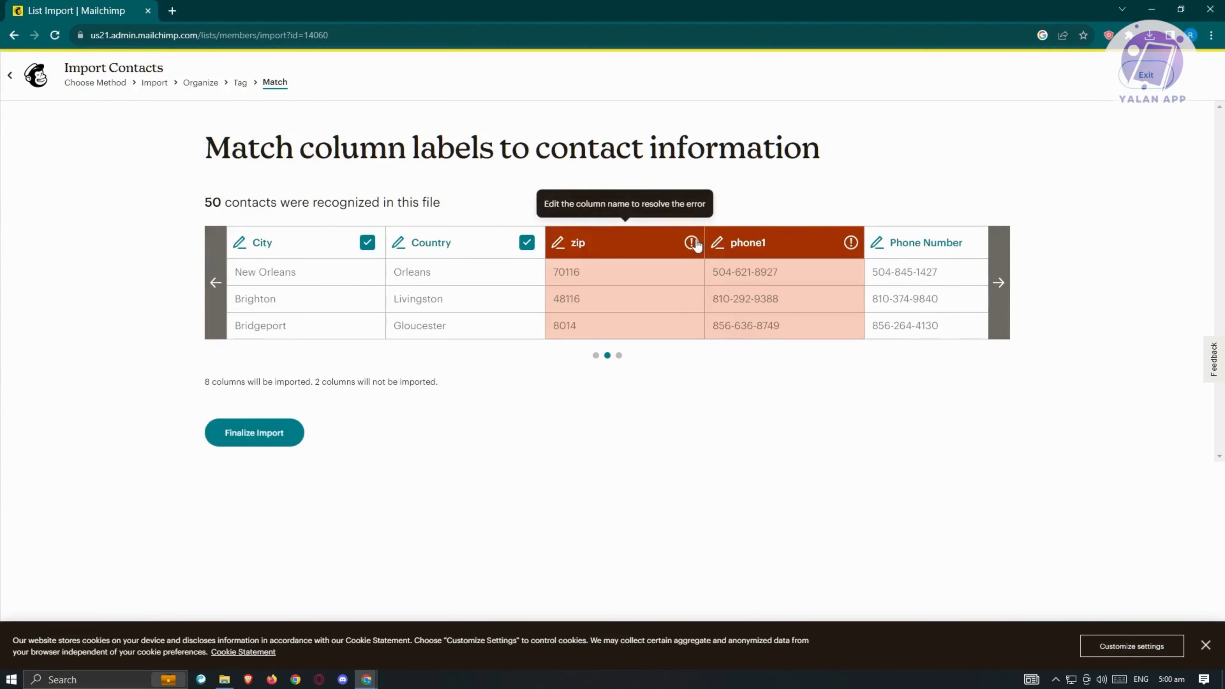
# Step: Check the available fields for the unmatched zip column and choose to create a new field for it
pyautogui.click(678, 245)
pyautogui.click(639, 361)
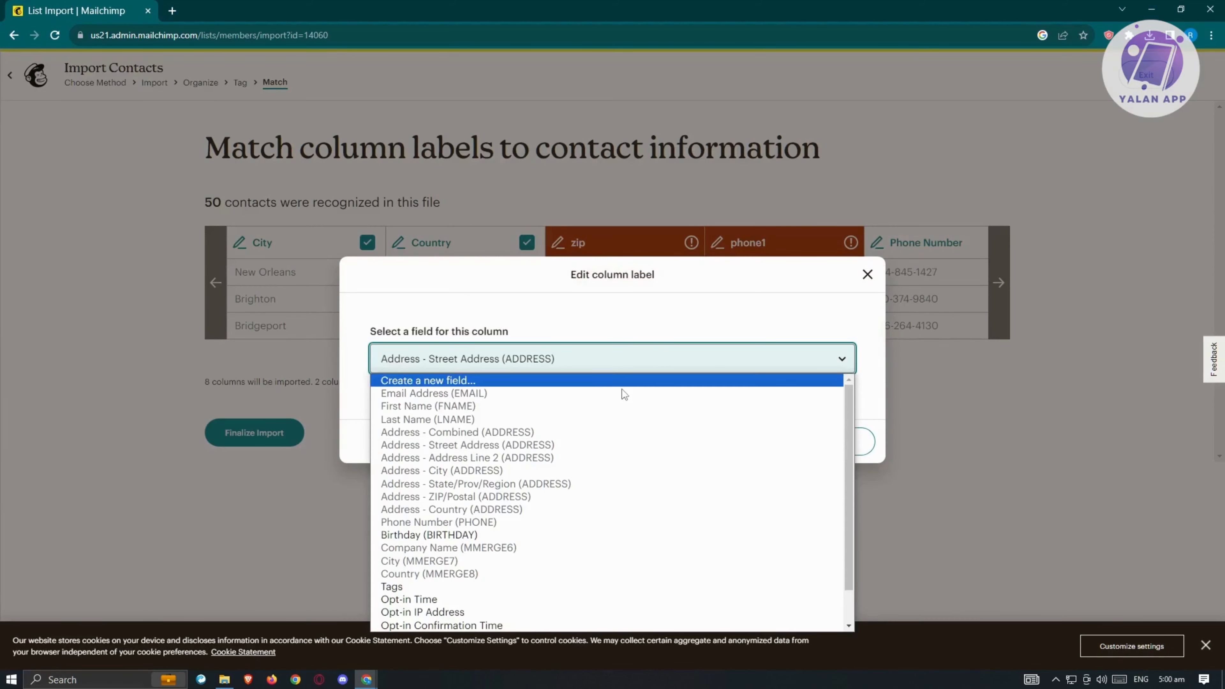
pyautogui.scroll(-1, 523, 554)
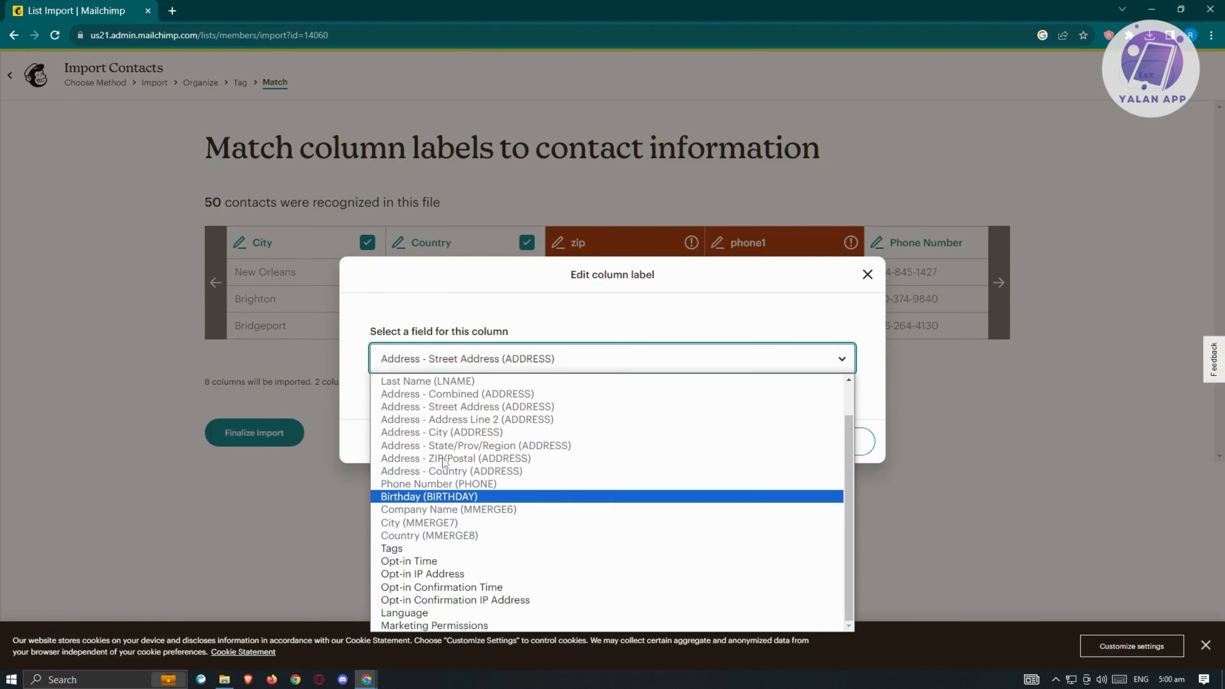
pyautogui.scroll(1, 541, 511)
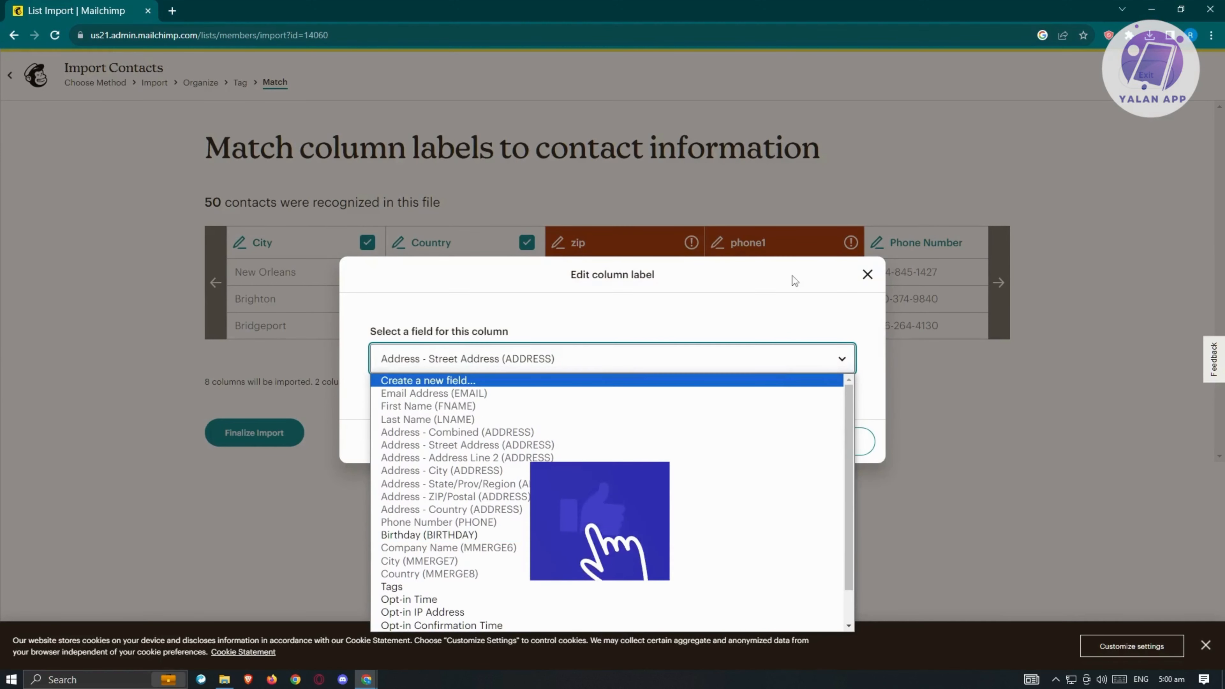
pyautogui.click(406, 382)
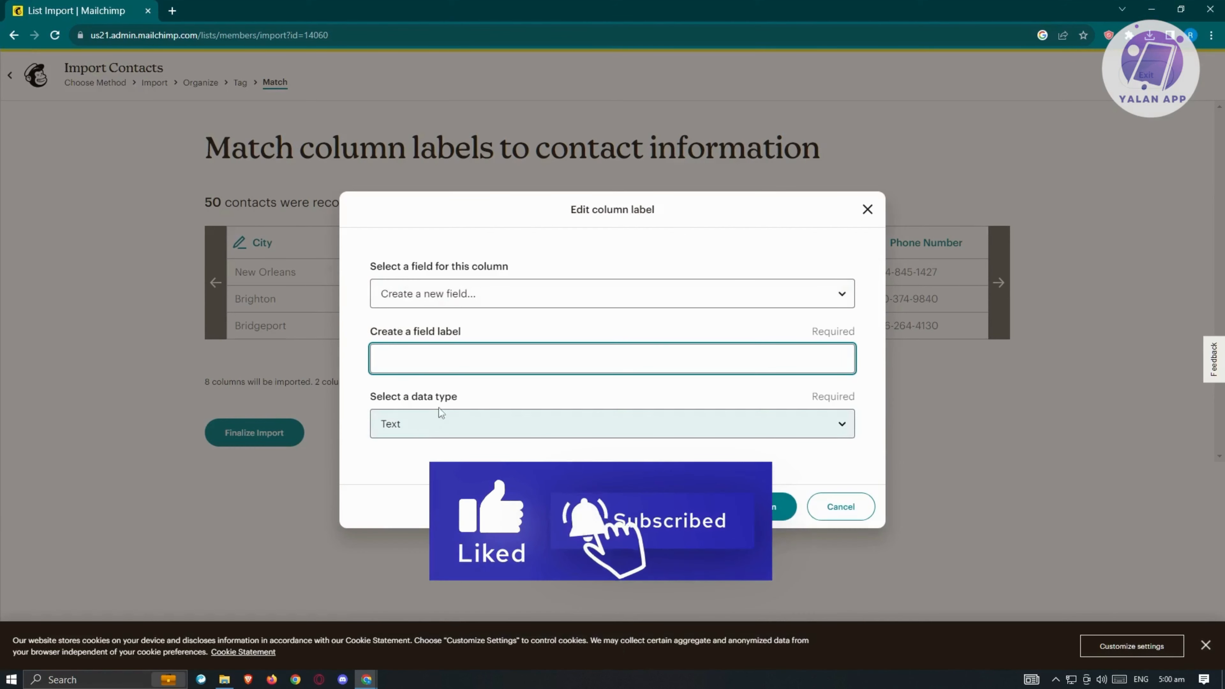
# Step: Label the new field Zip Code, with data type Zip code (US only), and apply it to the zip column
pyautogui.click(539, 364)
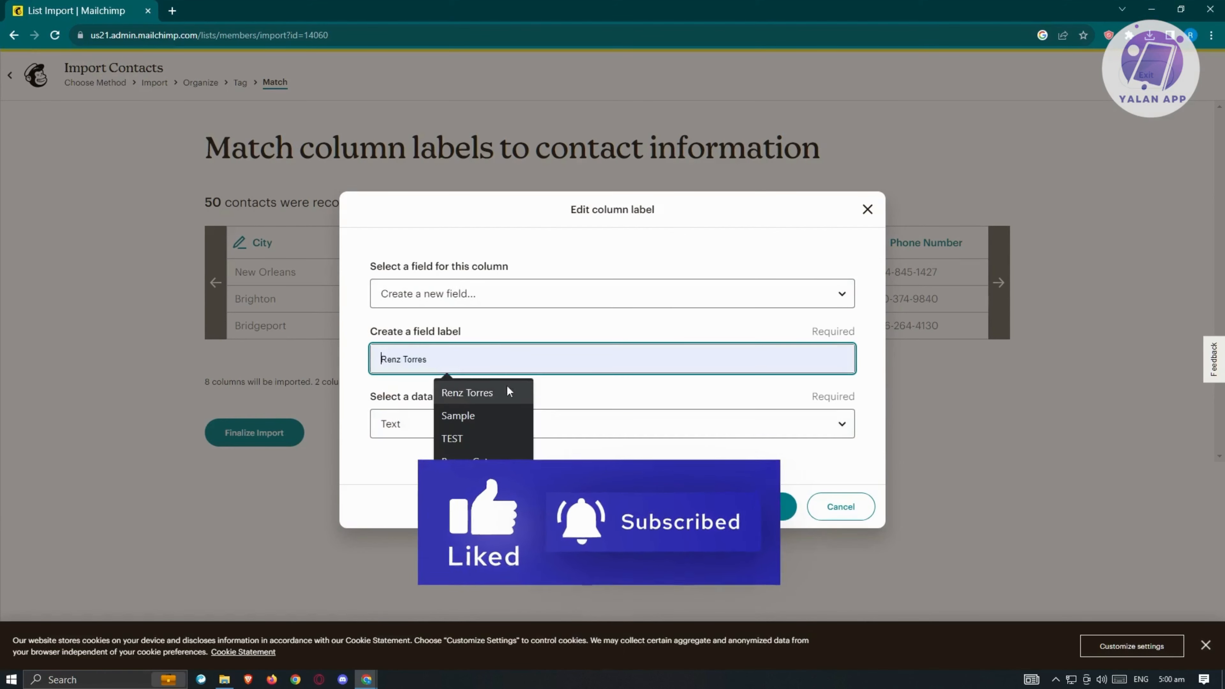
pyautogui.click(496, 295)
pyautogui.click(499, 295)
pyautogui.click(429, 359)
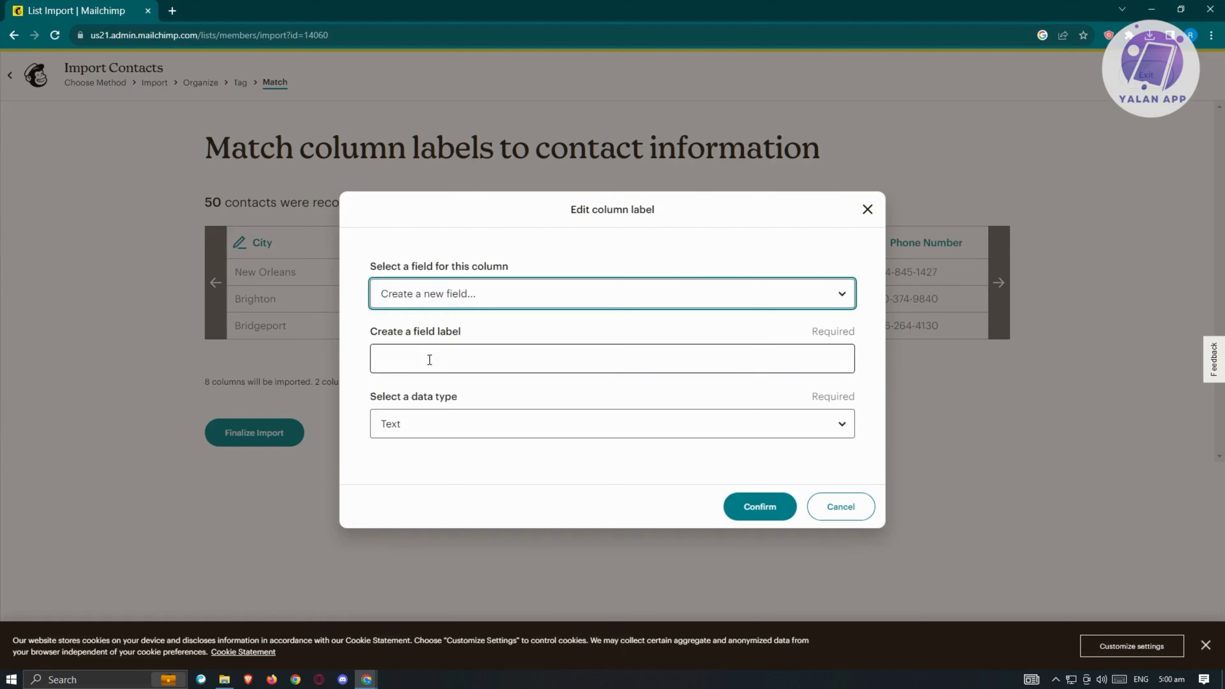
pyautogui.write('Zi')
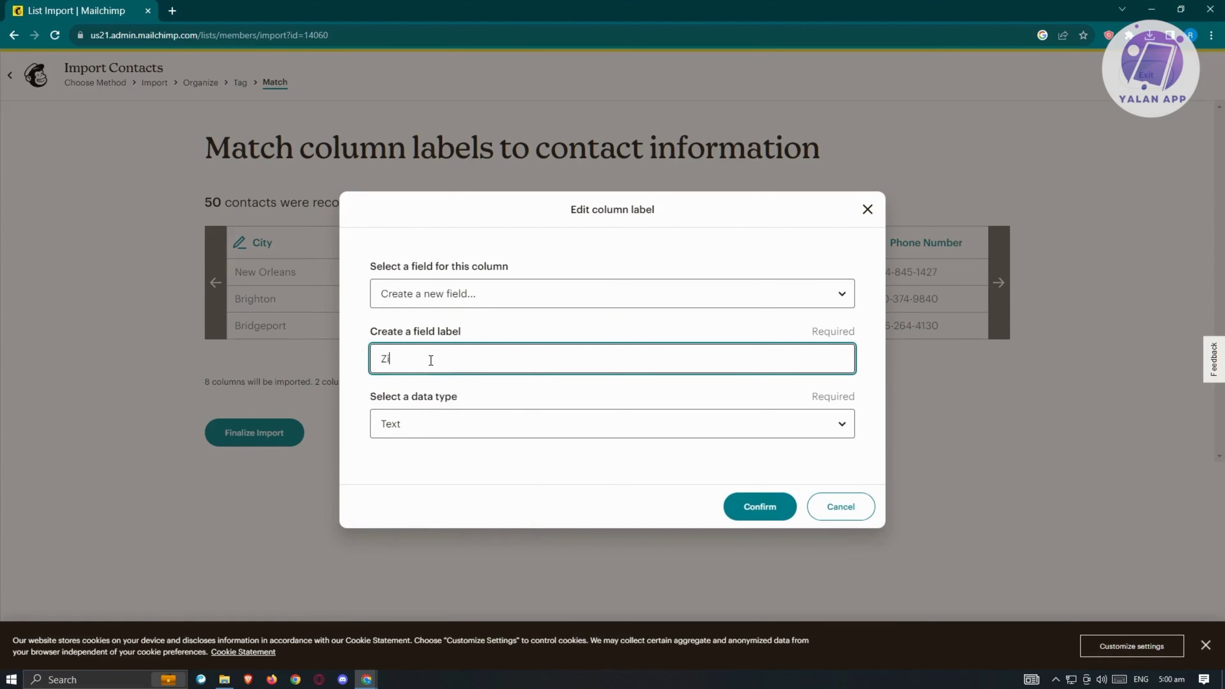
pyautogui.write('p Code')
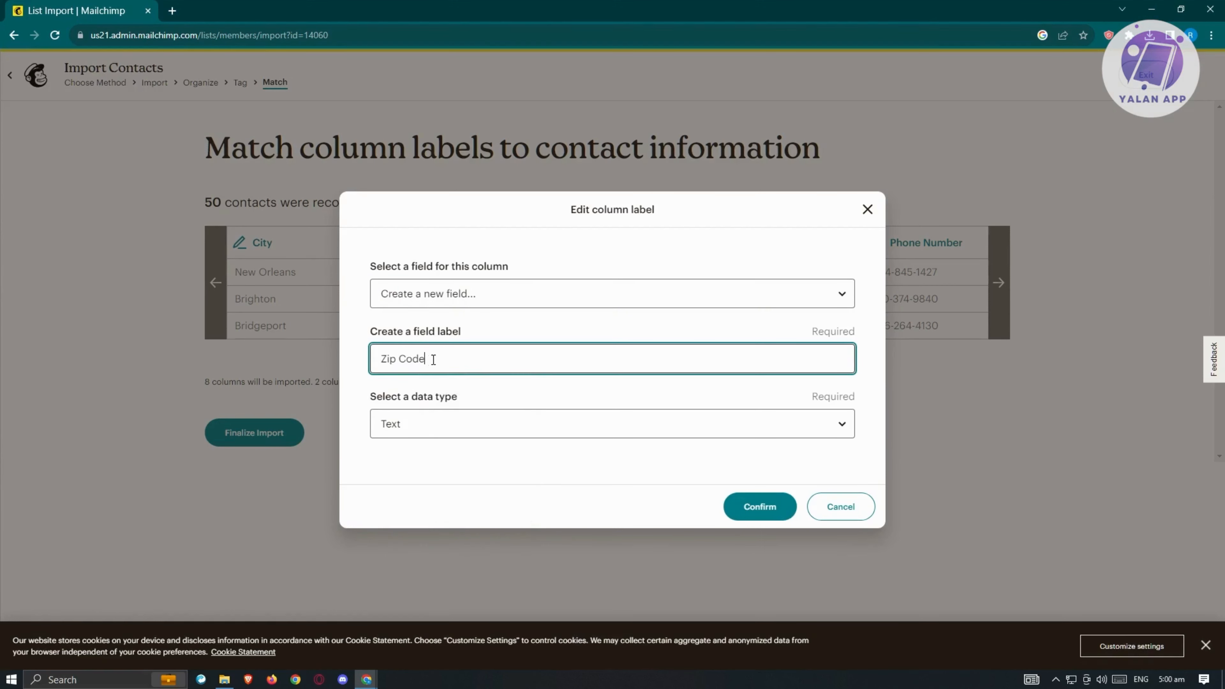
pyautogui.click(486, 429)
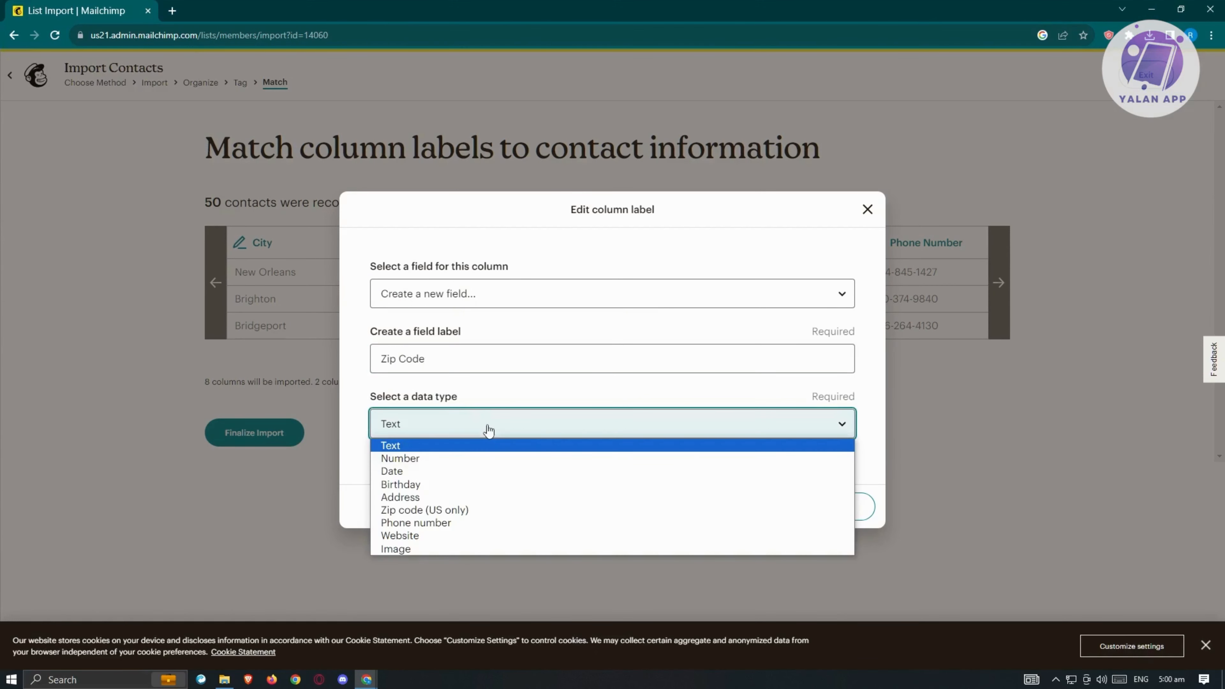
pyautogui.click(466, 509)
pyautogui.click(750, 513)
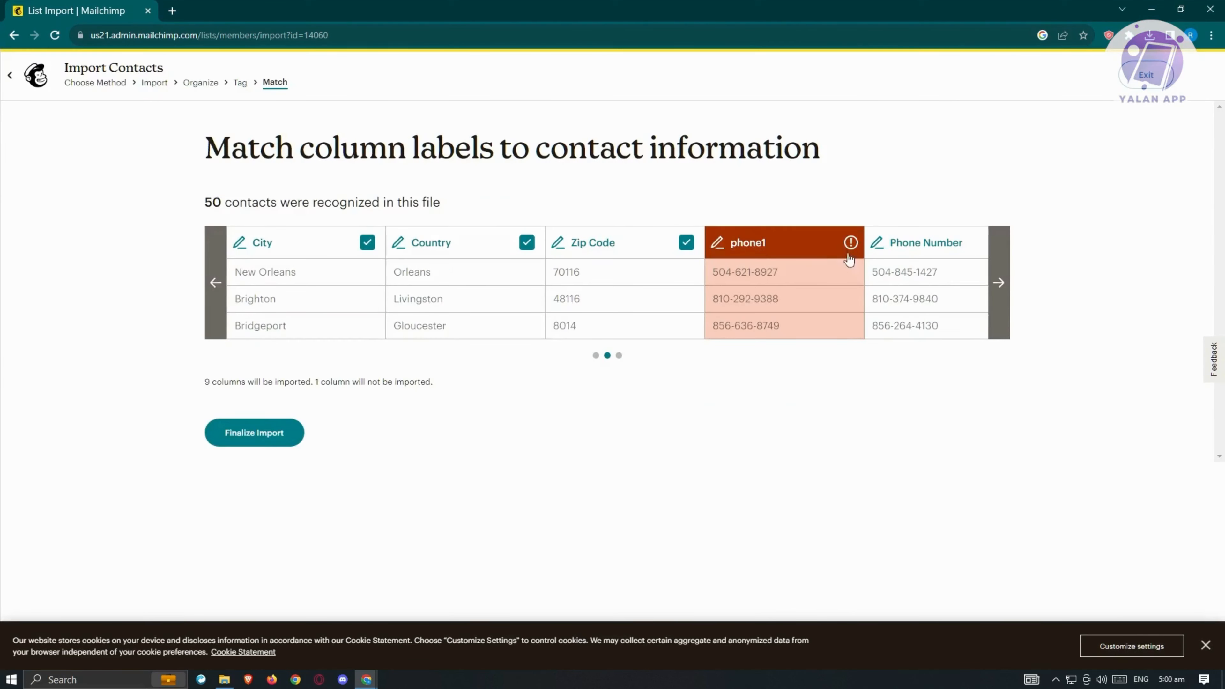
# Step: Create a field labelled Phone Number Backup, with data type Phone number, for the phone1 column and finalize the column matching
pyautogui.click(848, 256)
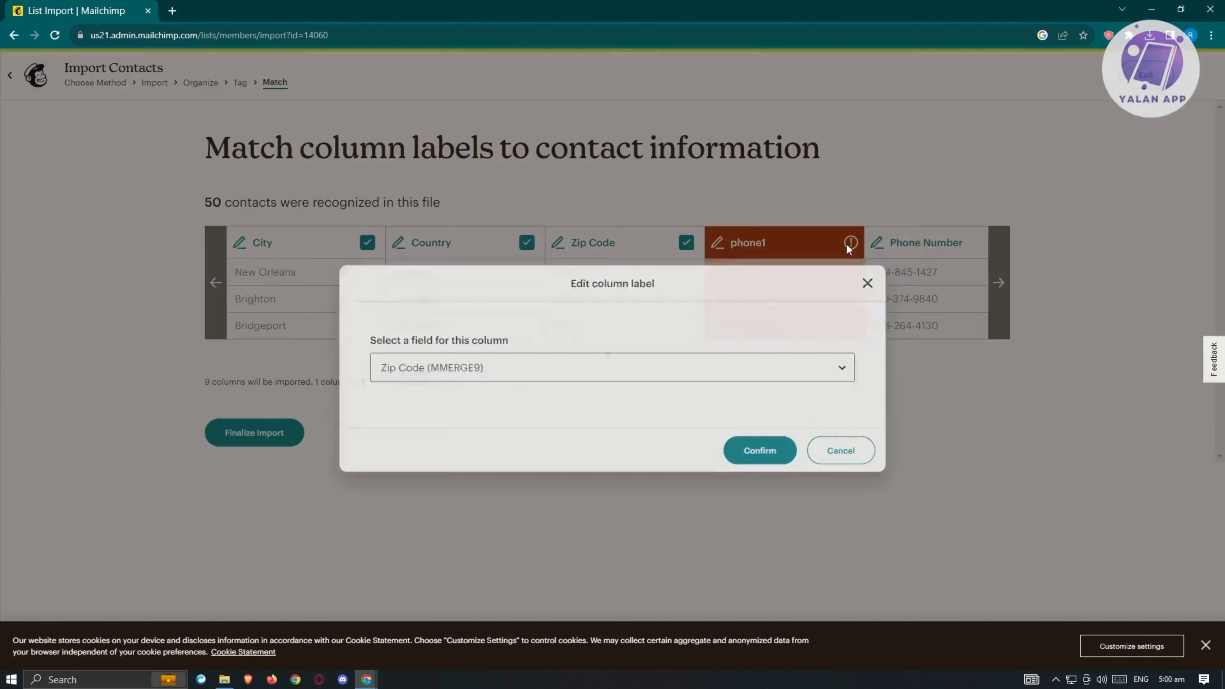
pyautogui.click(492, 350)
pyautogui.click(452, 381)
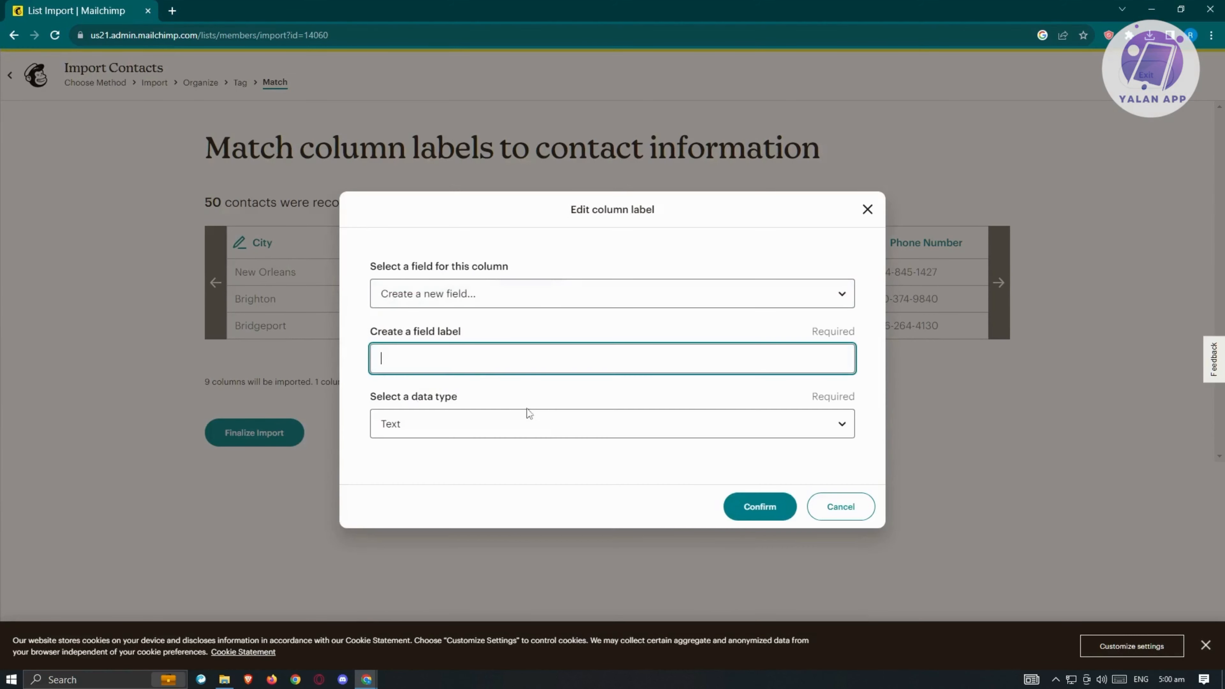
pyautogui.click(450, 360)
pyautogui.write('Pho')
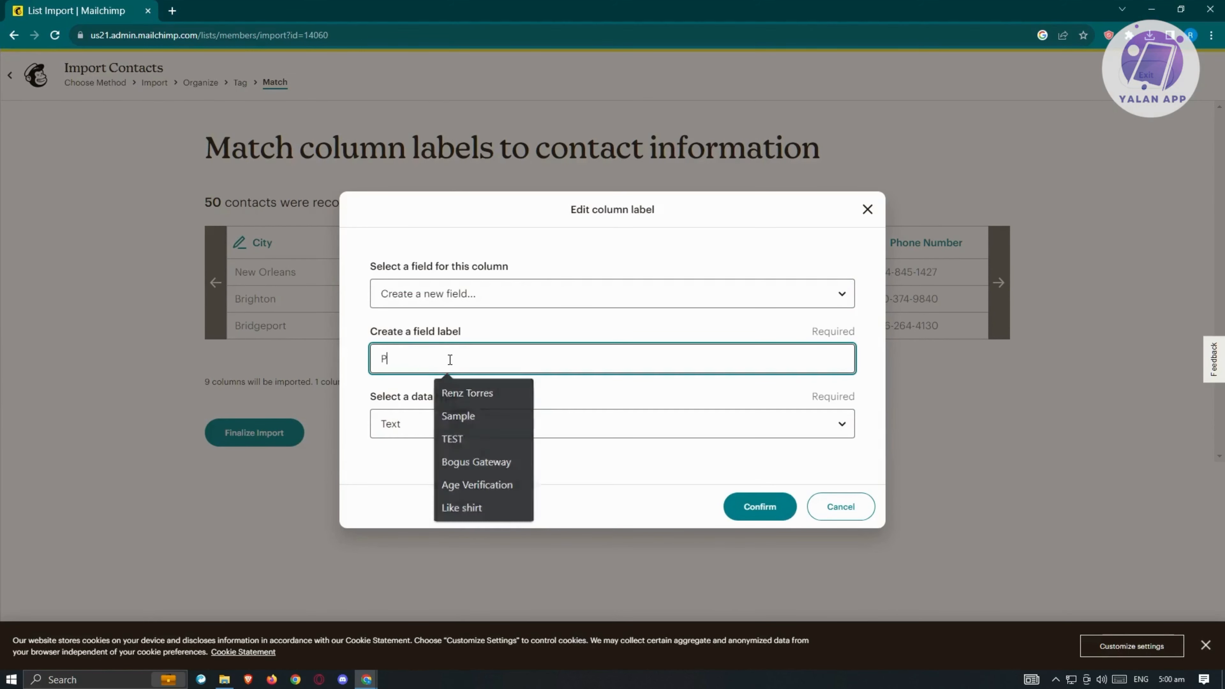
pyautogui.write('ne Number Backup')
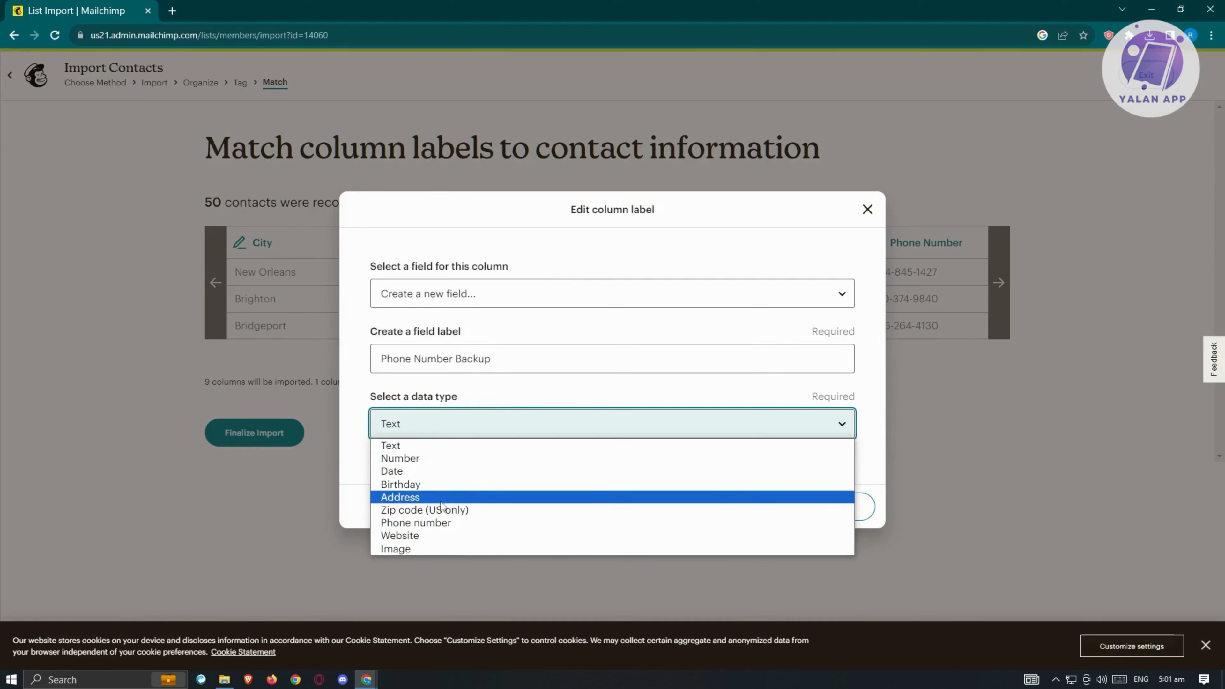
pyautogui.click(449, 521)
pyautogui.click(766, 508)
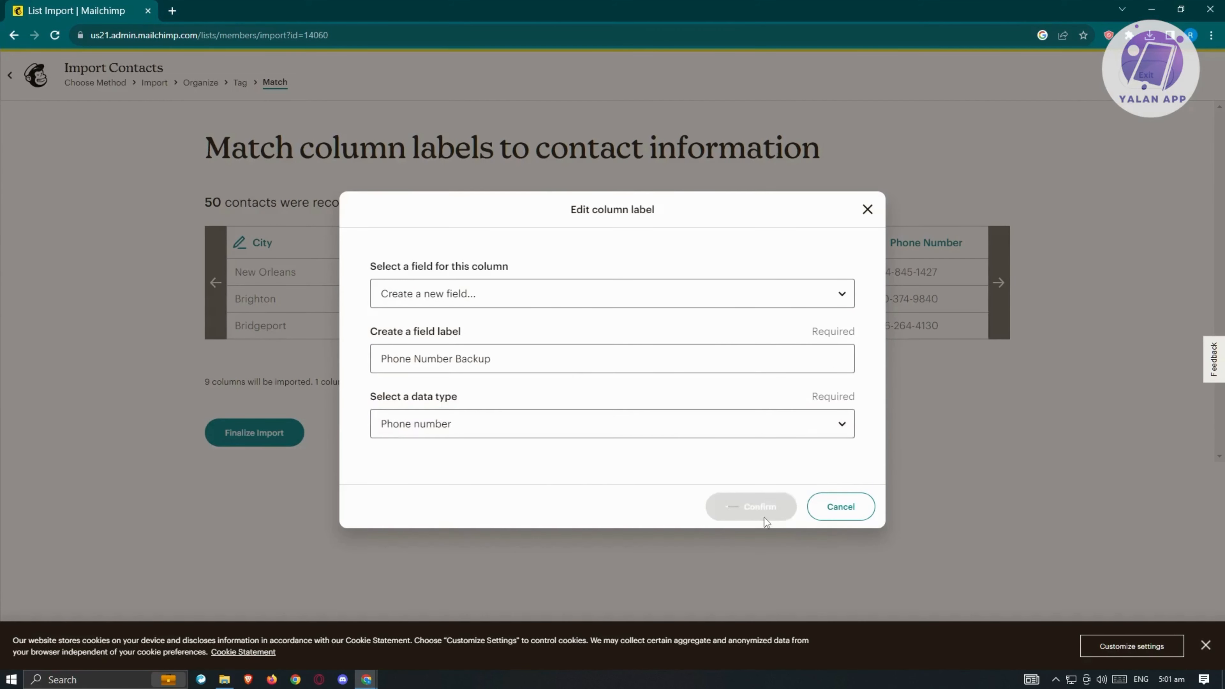
pyautogui.click(996, 303)
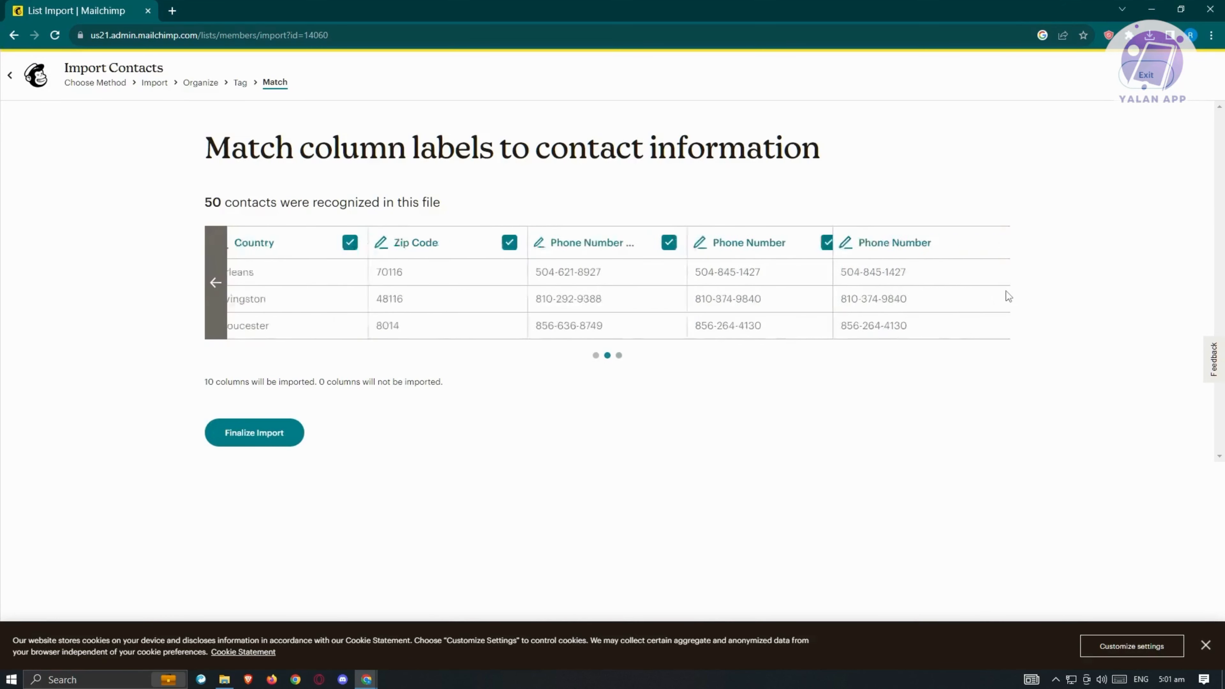
pyautogui.click(275, 441)
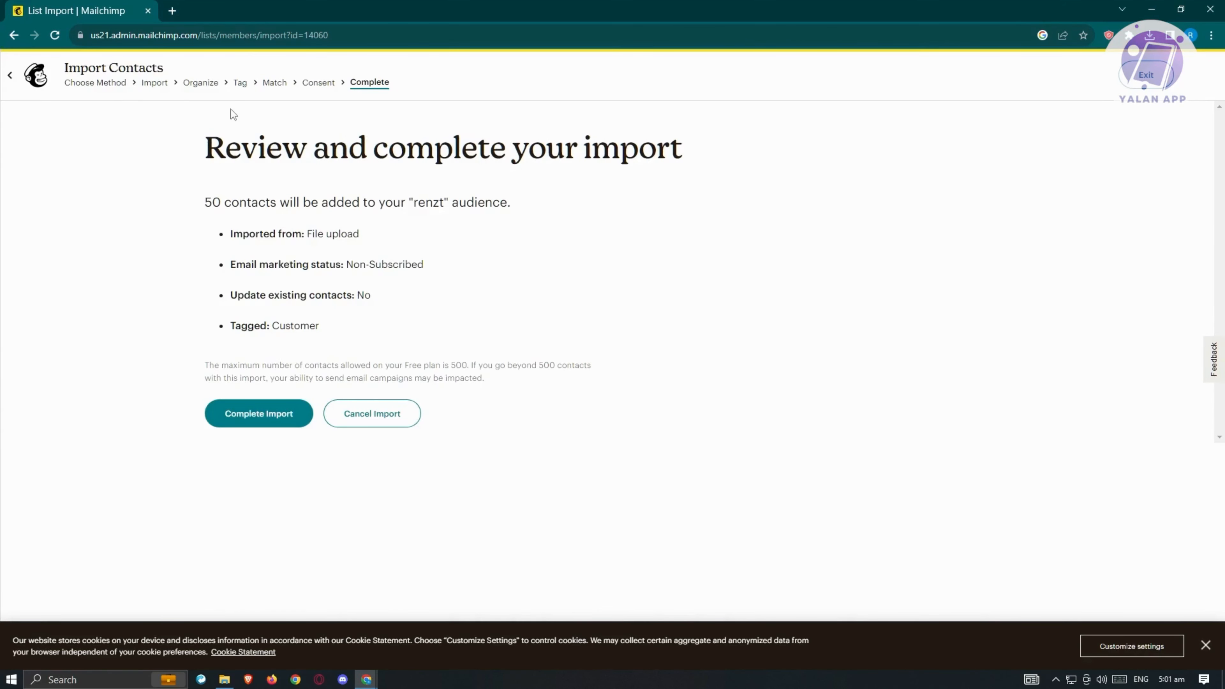
# Step: Review the import summary's source, marketing status, update setting and tag, and complete the import
pyautogui.moveTo(211, 147); pyautogui.dragTo(719, 157)
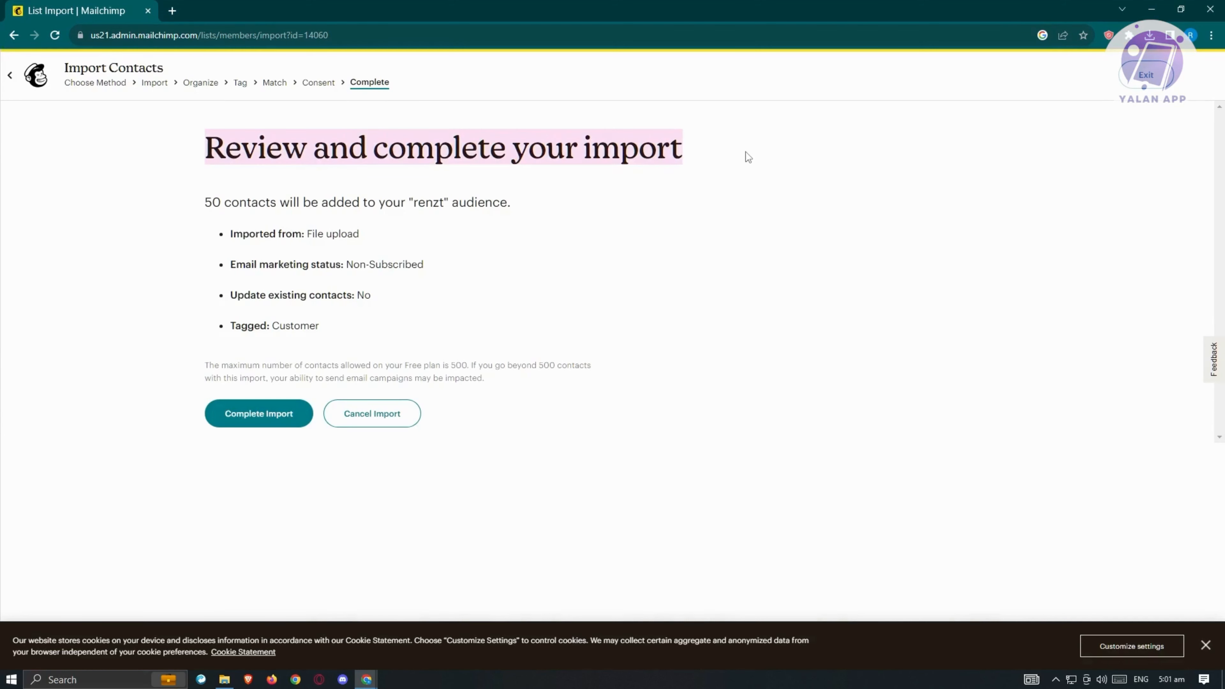
pyautogui.moveTo(207, 193); pyautogui.dragTo(553, 213)
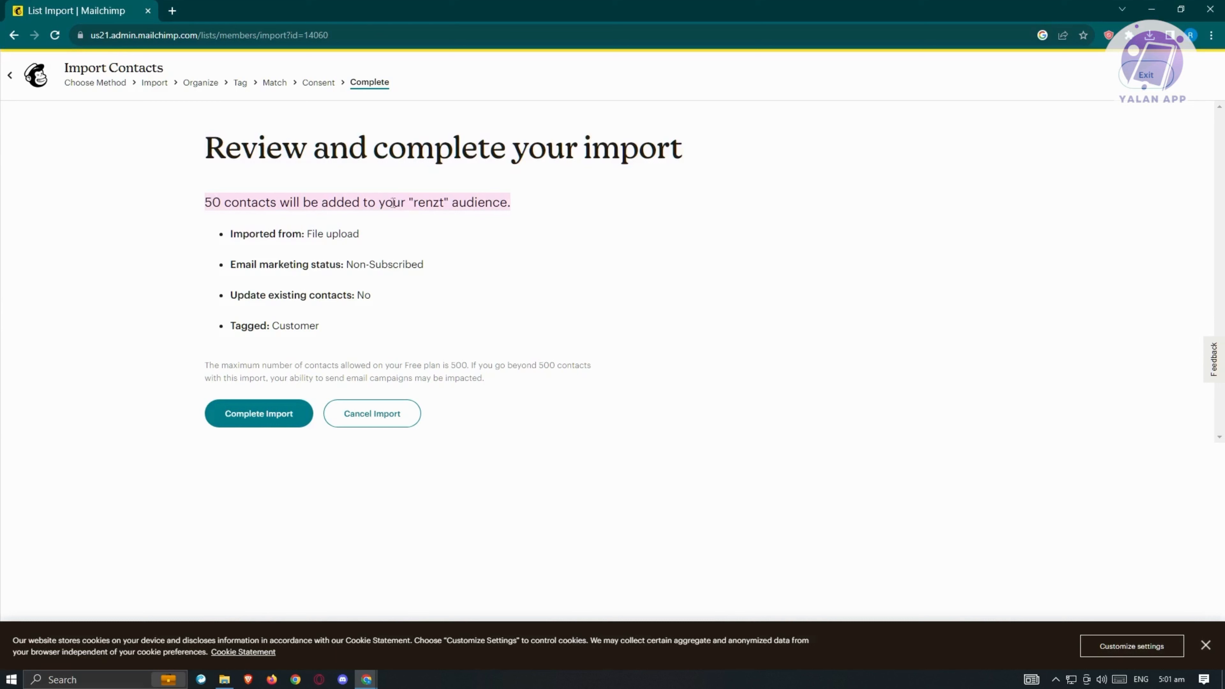
pyautogui.moveTo(235, 233); pyautogui.dragTo(540, 262)
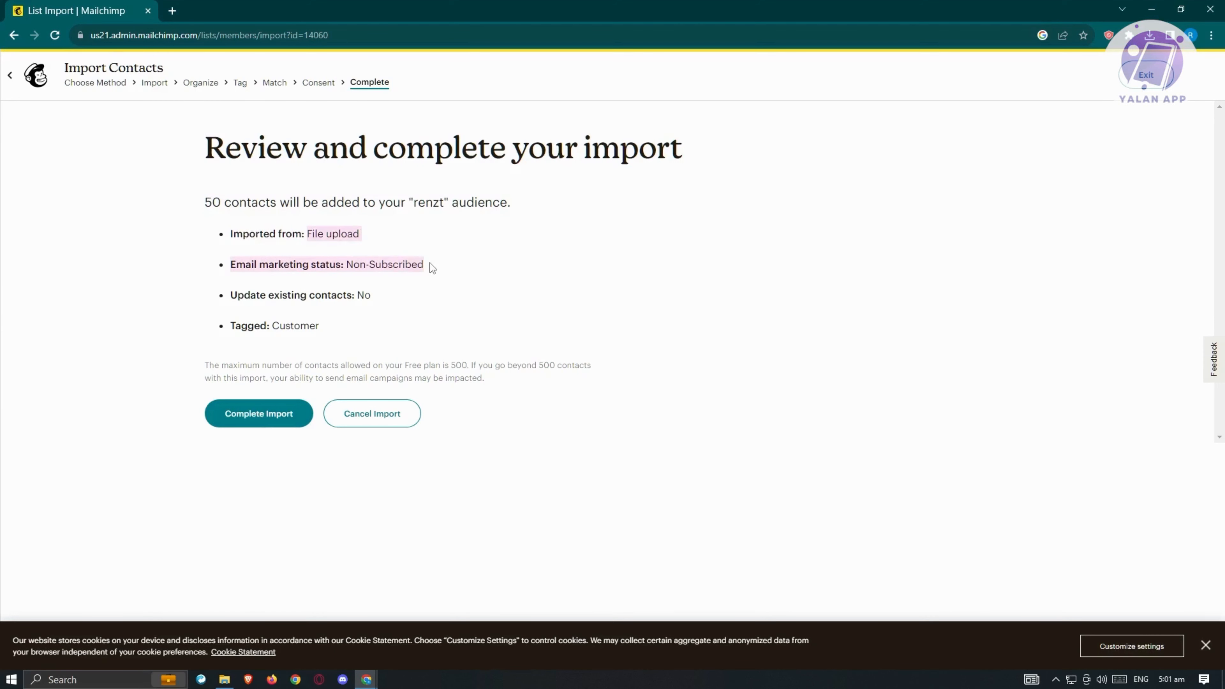
pyautogui.moveTo(238, 296); pyautogui.dragTo(358, 295)
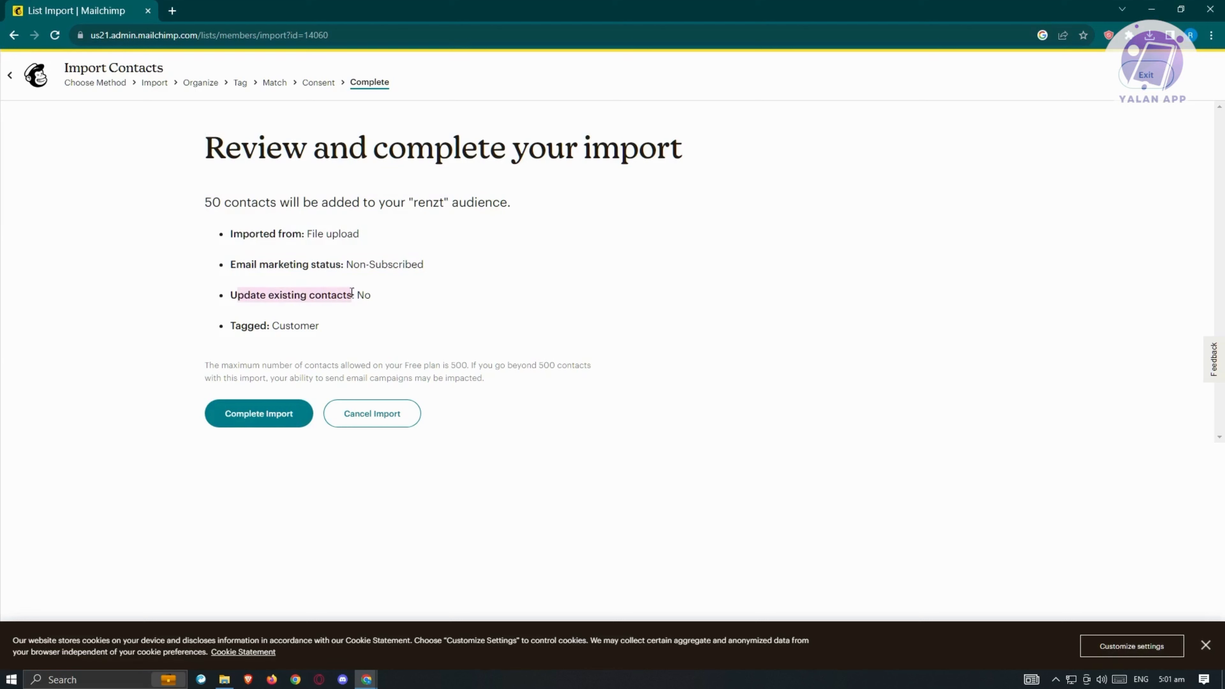
pyautogui.doubleClick(362, 294)
pyautogui.moveTo(251, 332); pyautogui.dragTo(377, 323)
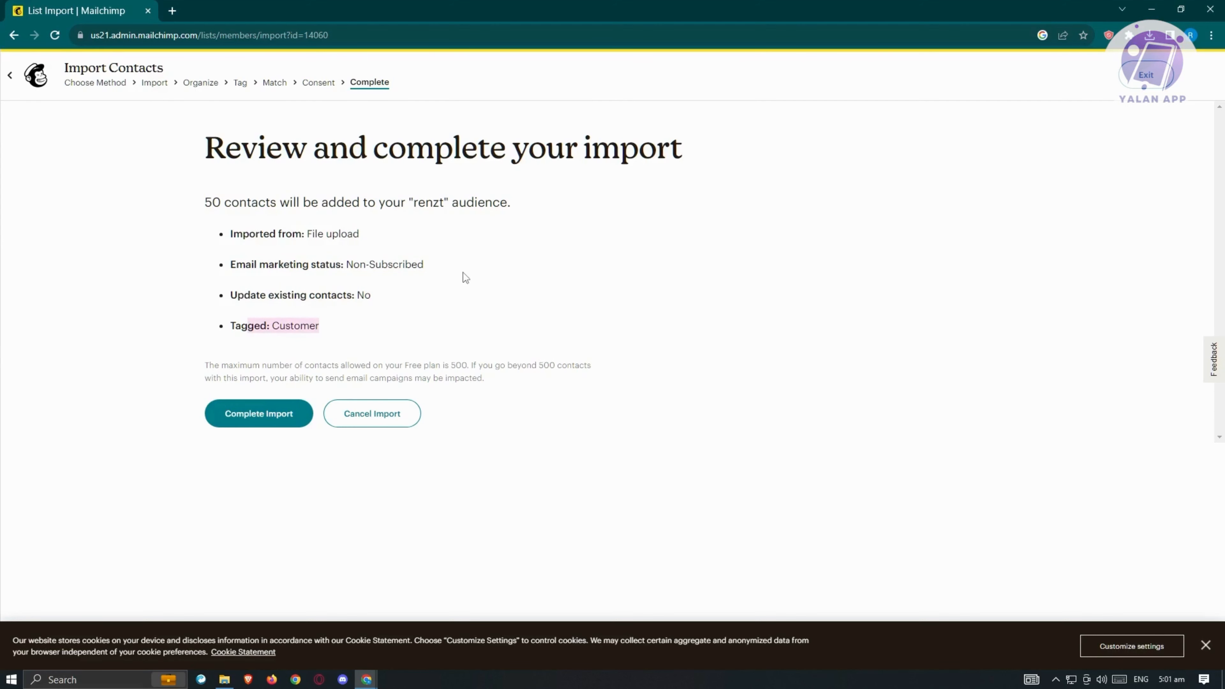
pyautogui.click(268, 416)
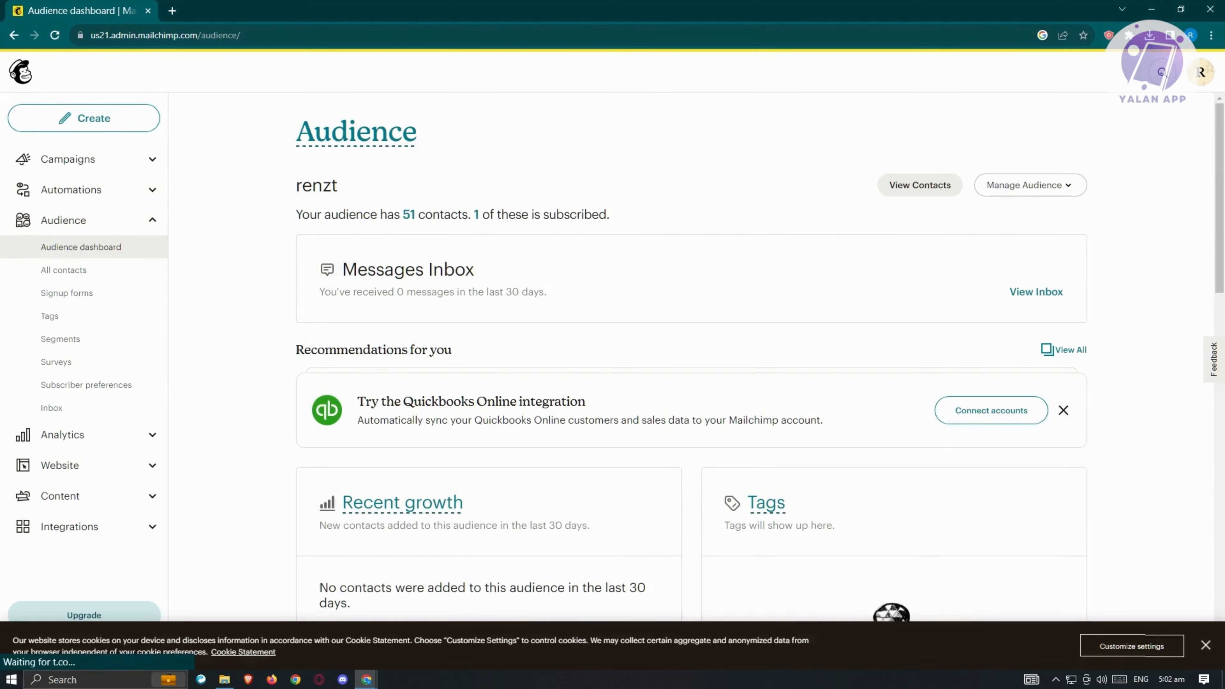
# Step: View the imported entries in the audience's full contact list and return to the audience dashboard
pyautogui.click(82, 270)
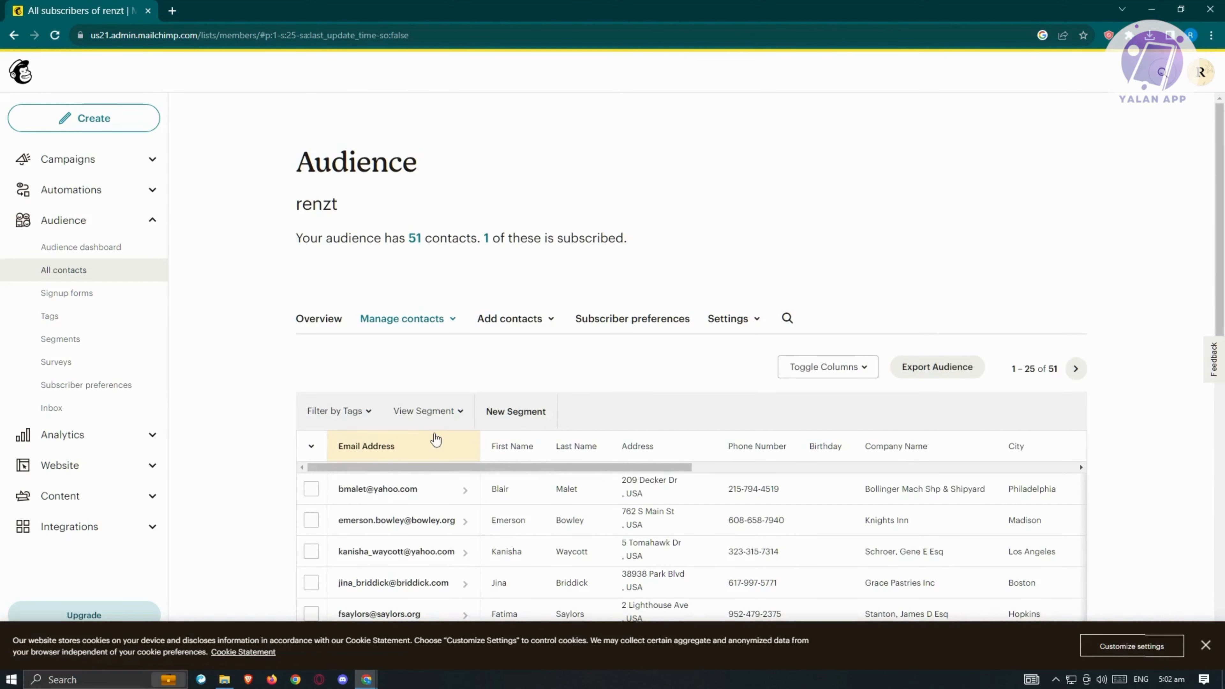
pyautogui.click(92, 251)
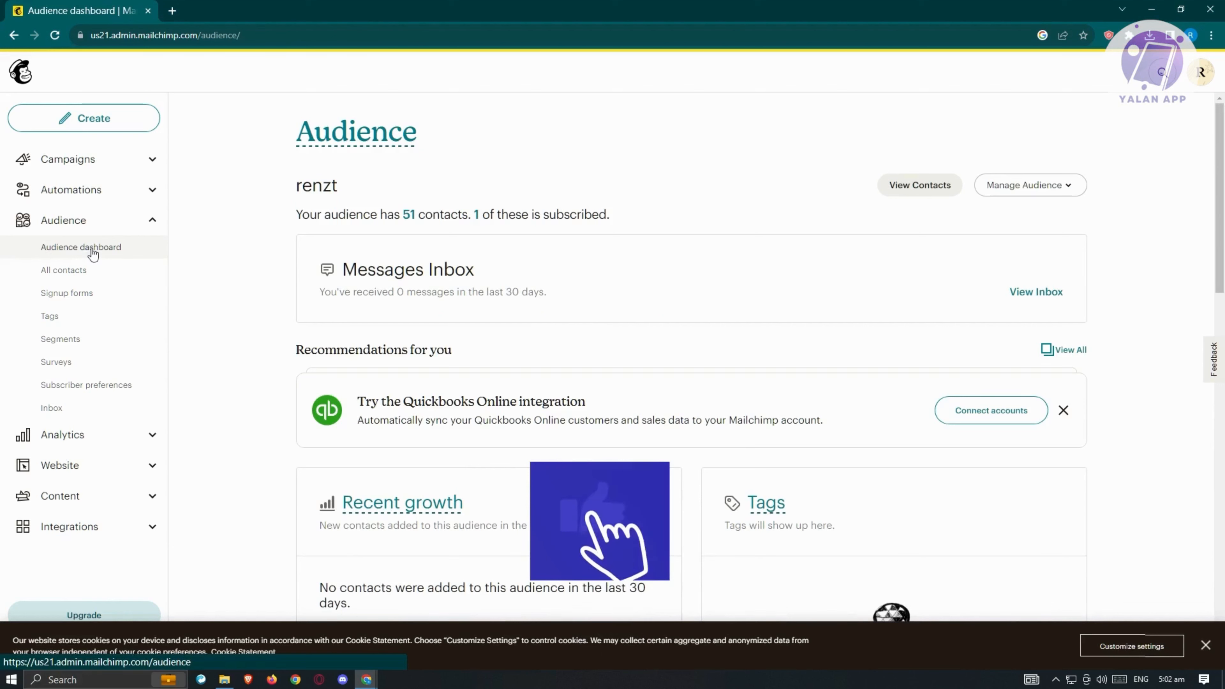